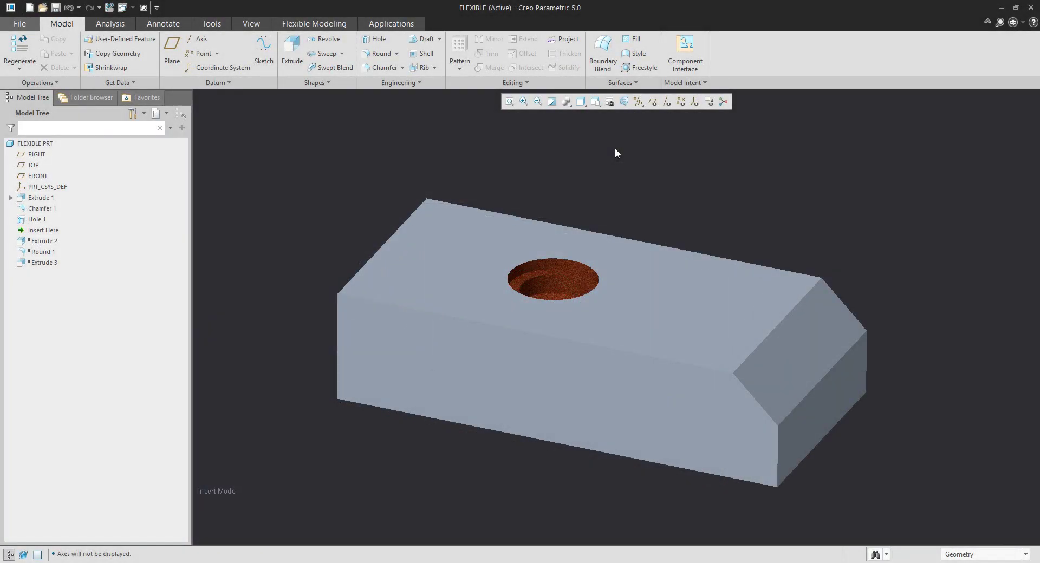
- Set the size of the chamfer at the block's end to 25
left_click(798, 357)
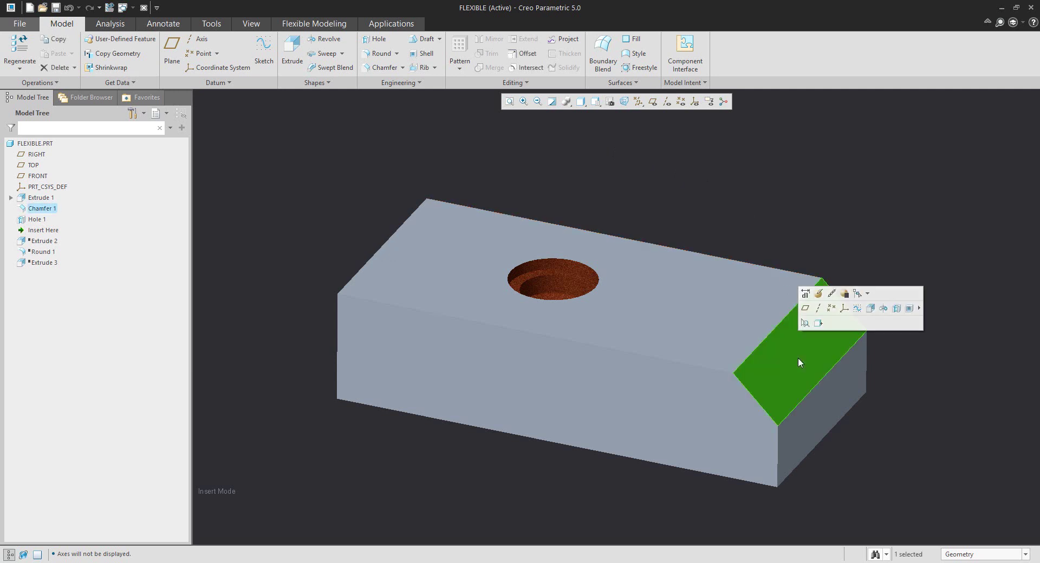
mouse_move(802, 360)
left_mouse_down()
mouse_move(785, 367)
mouse_move(818, 348)
mouse_move(778, 362)
mouse_move(807, 348)
left_mouse_up()
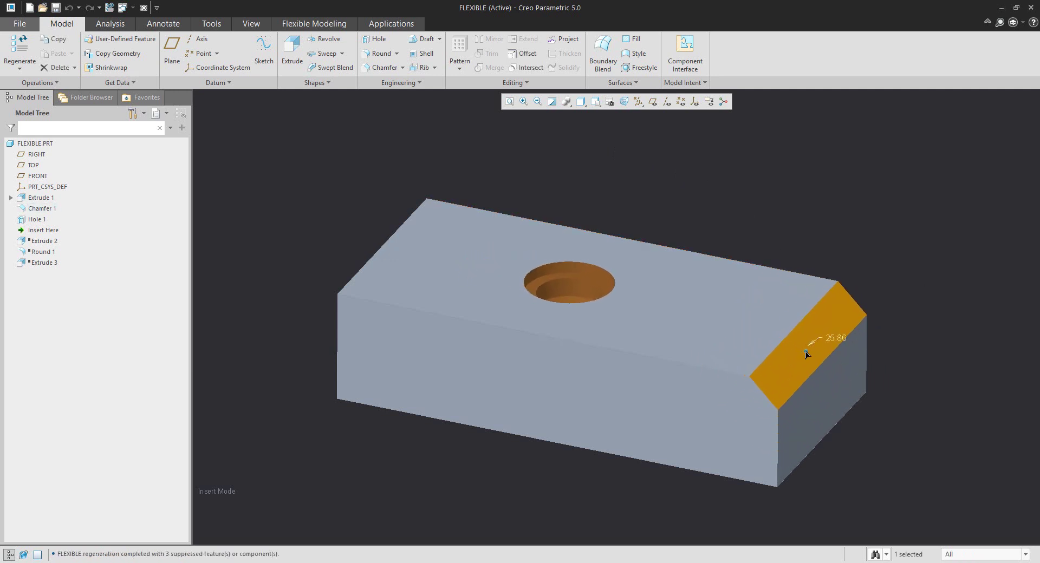
double_click(835, 338)
type("25")
key("Return")
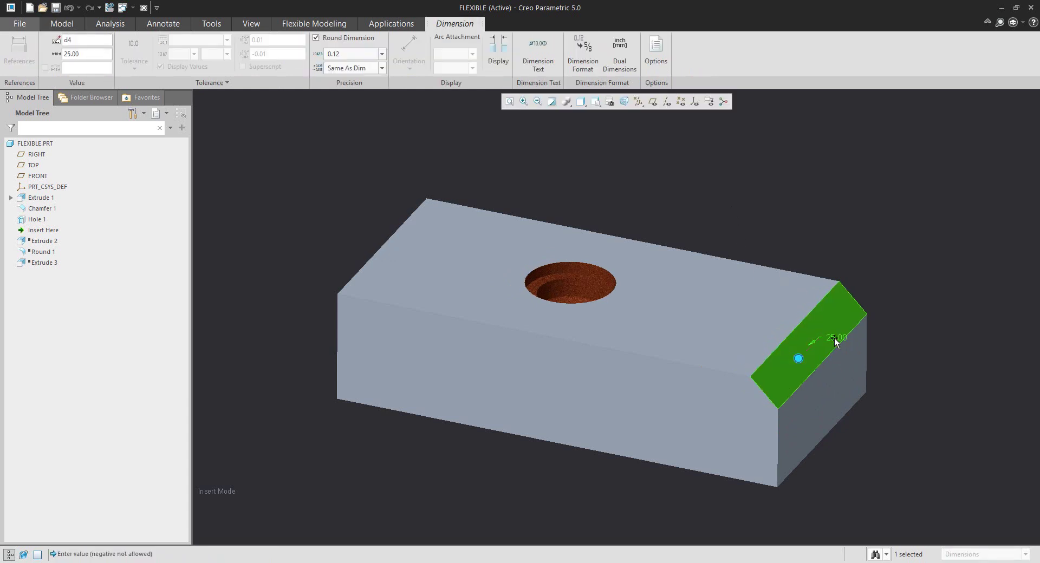
middle_click(748, 199)
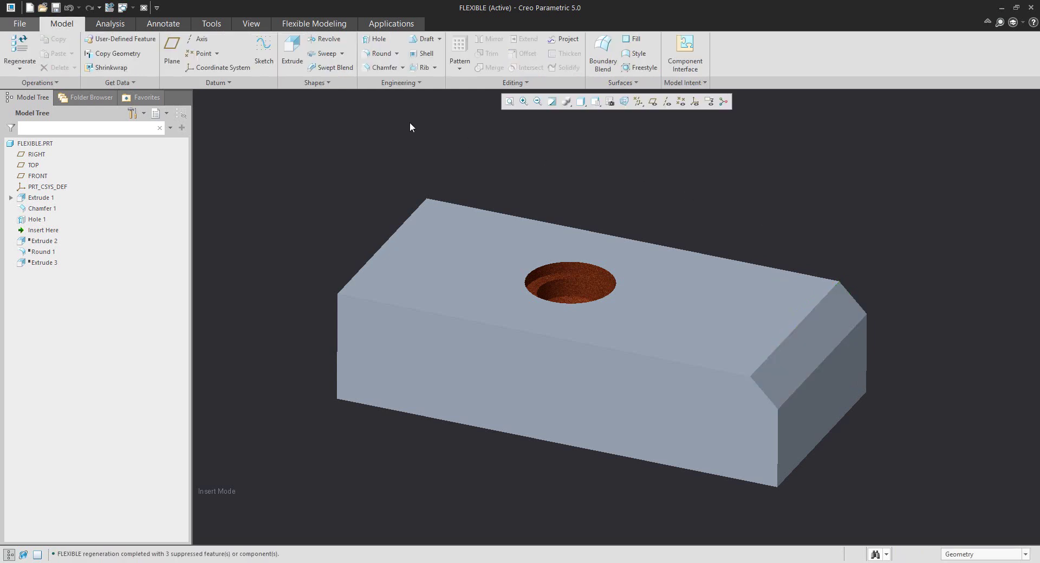
- Select all surfaces of the counterbored hole for flexible modeling, using the Cuts shape selection from its inner wall
left_click(314, 26)
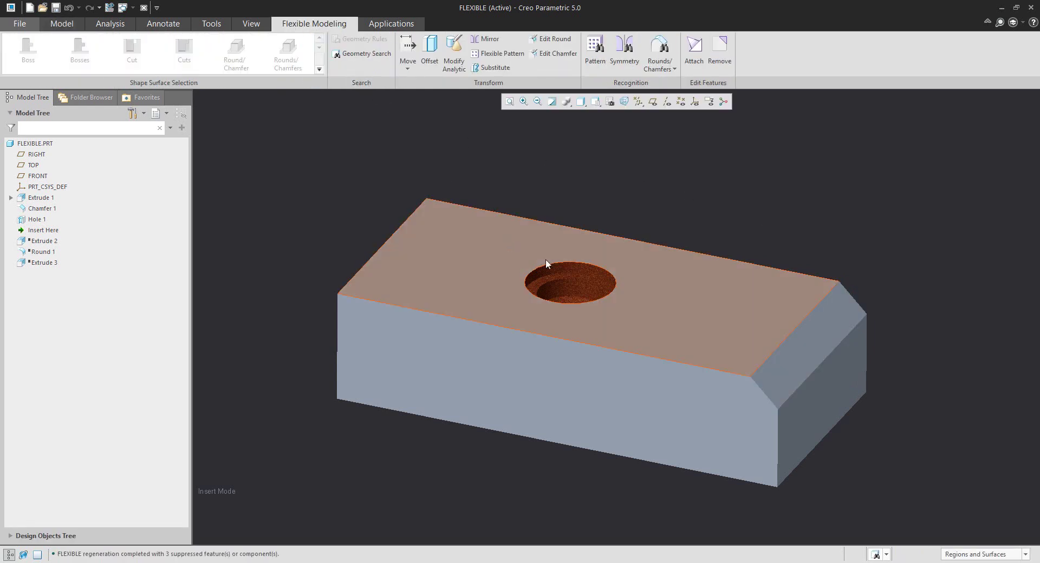
left_click(561, 275)
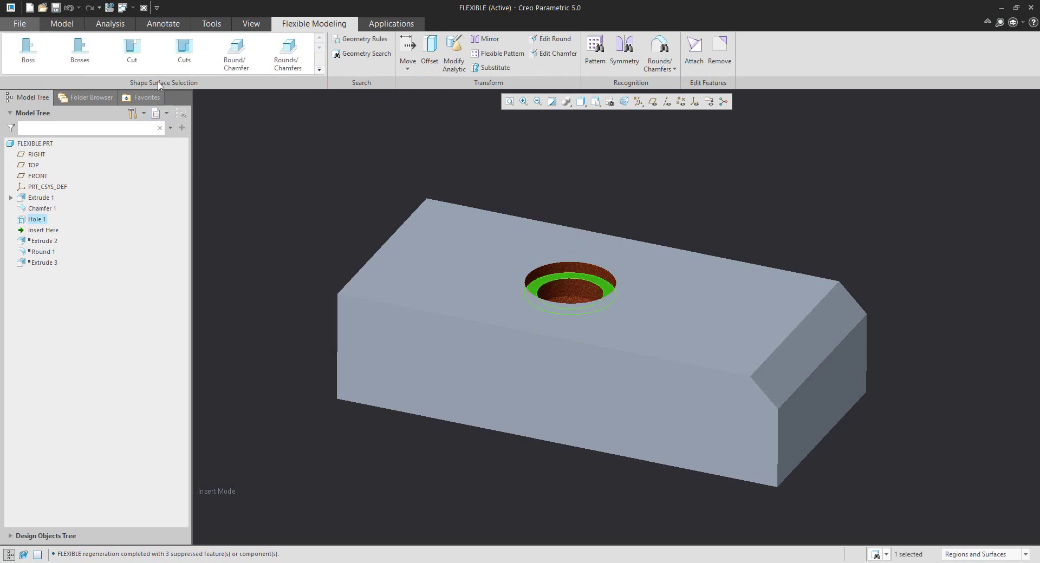
scroll(506, 287, "up", 5)
mouse_move(512, 281)
middle_mouse_down()
mouse_move(506, 325)
mouse_move(511, 298)
middle_mouse_up()
left_click(645, 266)
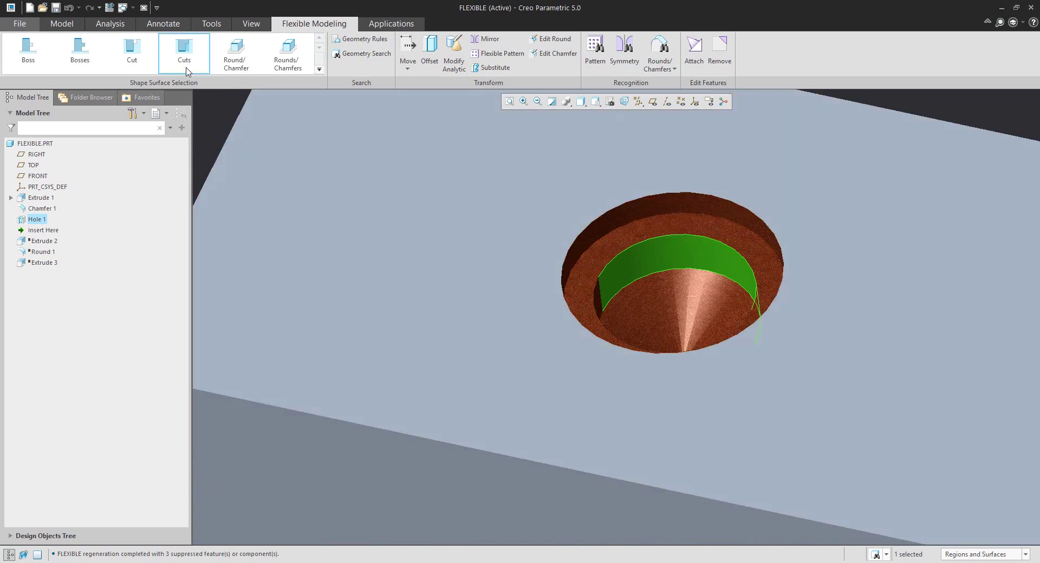
left_click(185, 59)
scroll(448, 231, "down", 3)
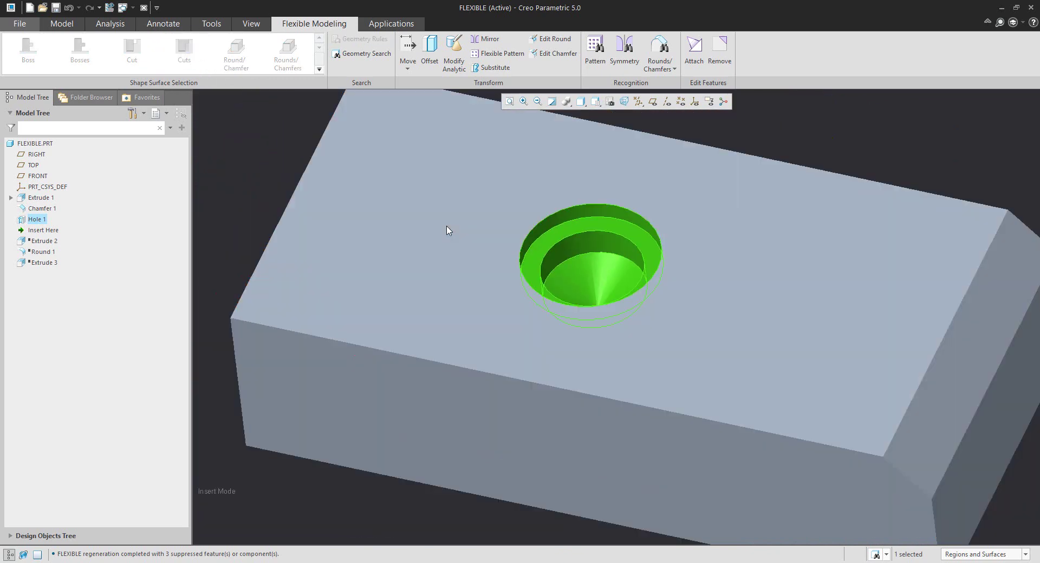
scroll(448, 229, "down", 2)
middle_click_drag(448, 227, 448, 224)
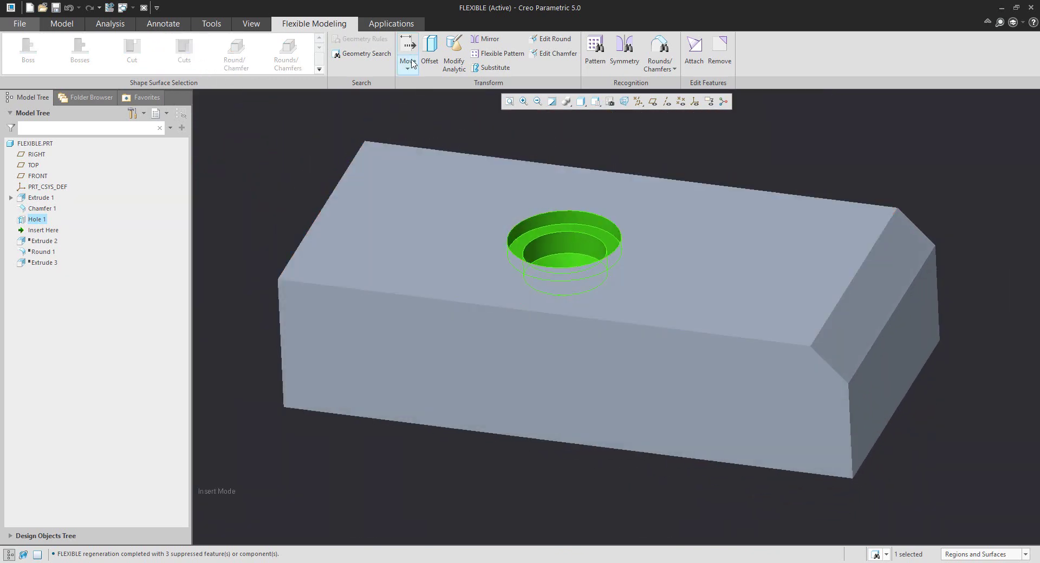
- Move the hole freely along and across the block with the dragger, and rotate it slightly about the top face's near corner vertex
left_click(410, 63)
left_click(442, 82)
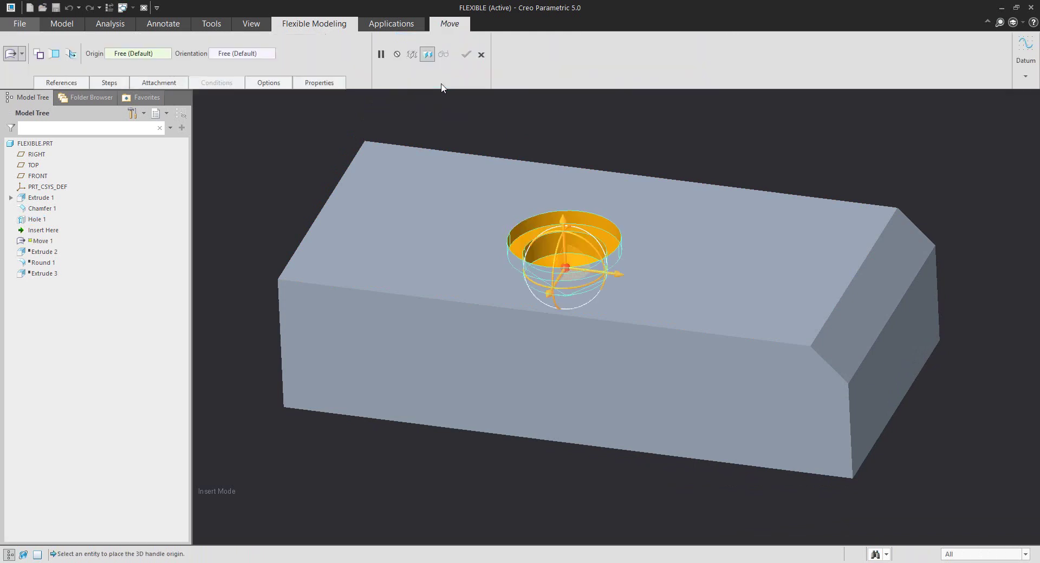
left_click_drag(614, 276, 538, 267)
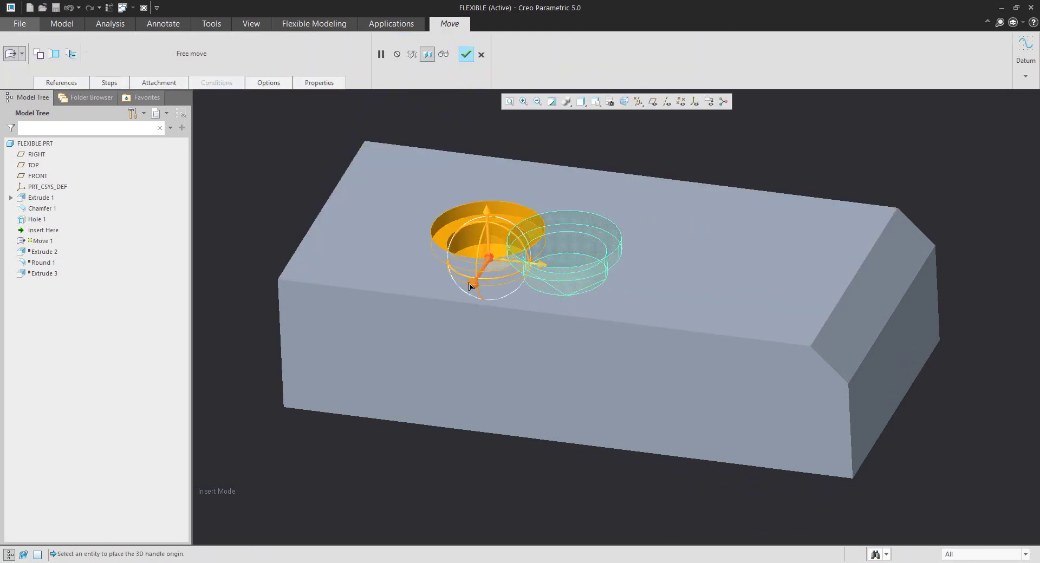
left_click_drag(476, 285, 471, 265)
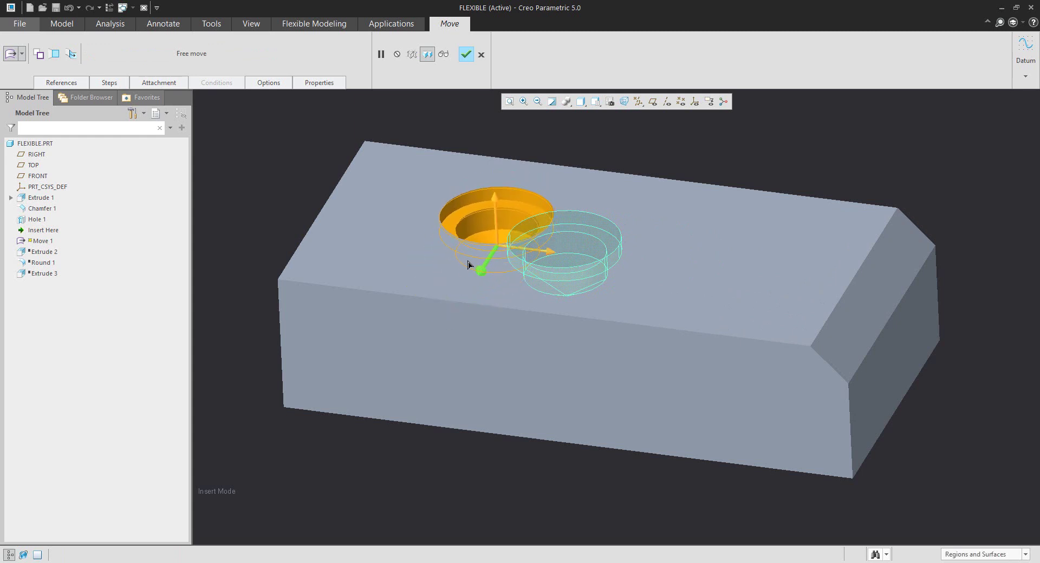
left_click(278, 280)
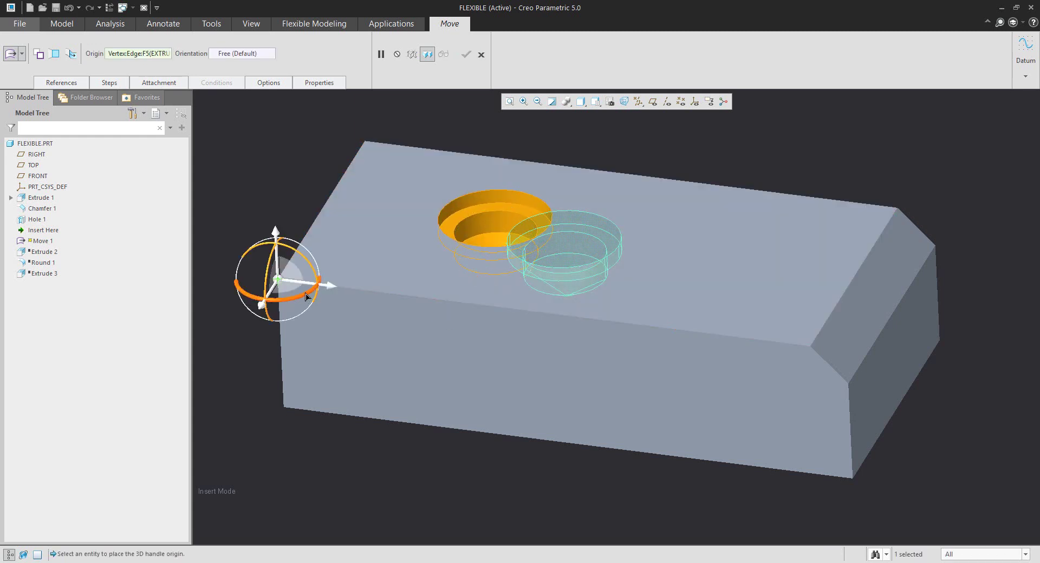
mouse_move(307, 297)
left_mouse_down()
mouse_move(296, 301)
mouse_move(308, 299)
left_mouse_up()
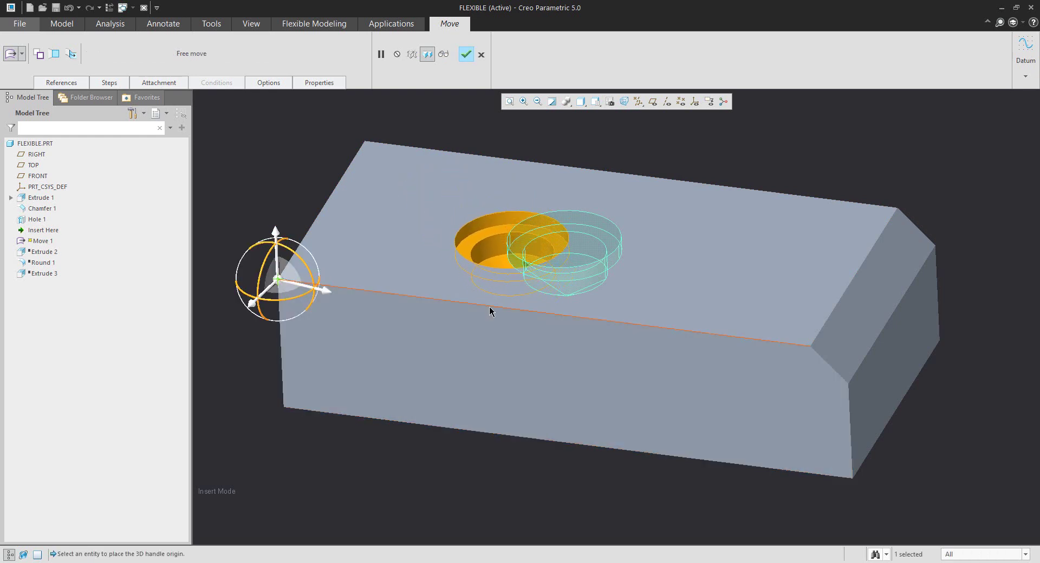
- Place the dragger on the top face's long front edge and move the hole 150 along it, completing the move
left_click(490, 311)
left_click_drag(522, 313, 724, 341)
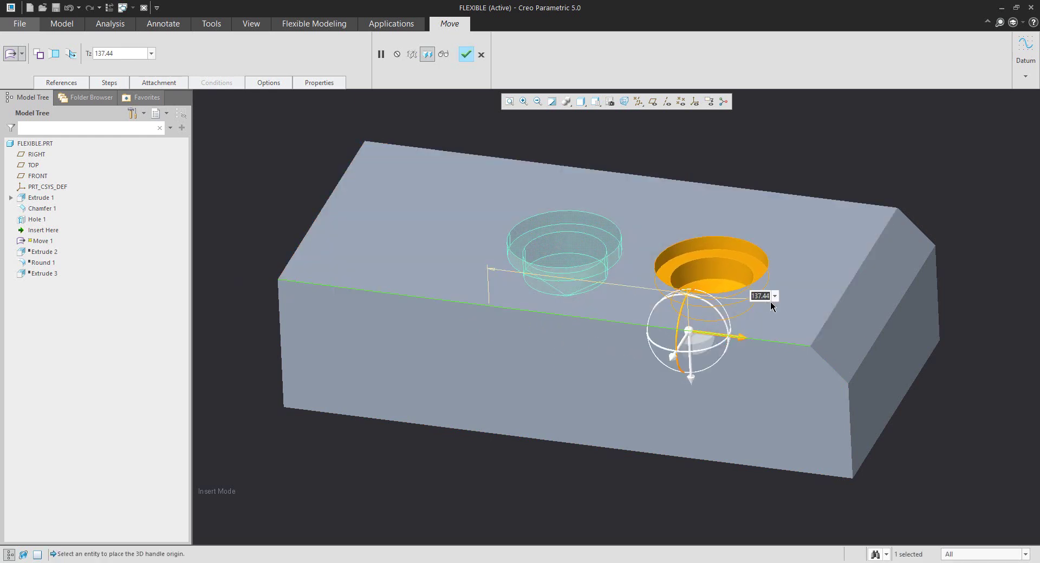
type("150")
key("Return")
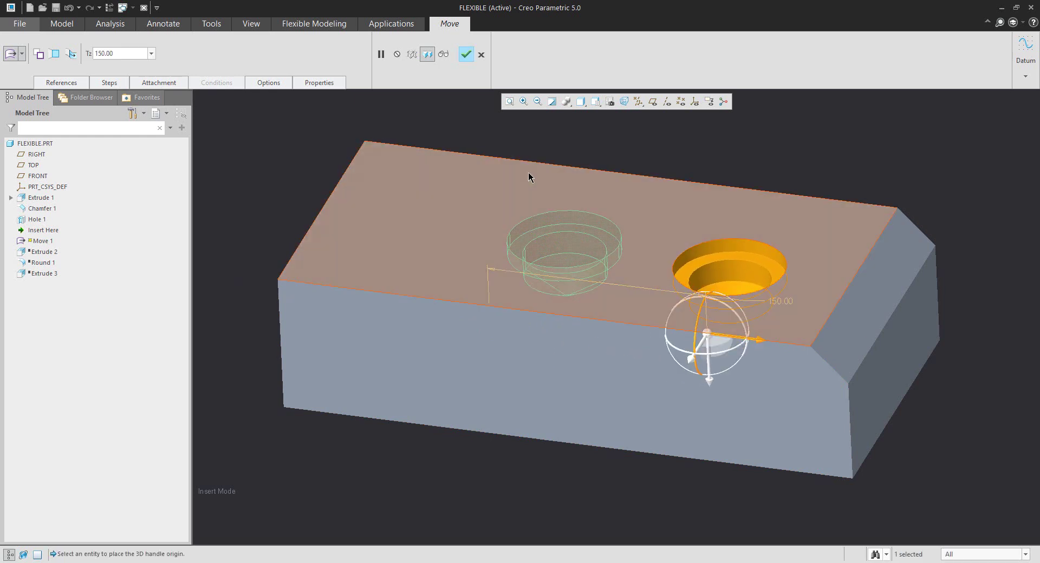
left_click(467, 55)
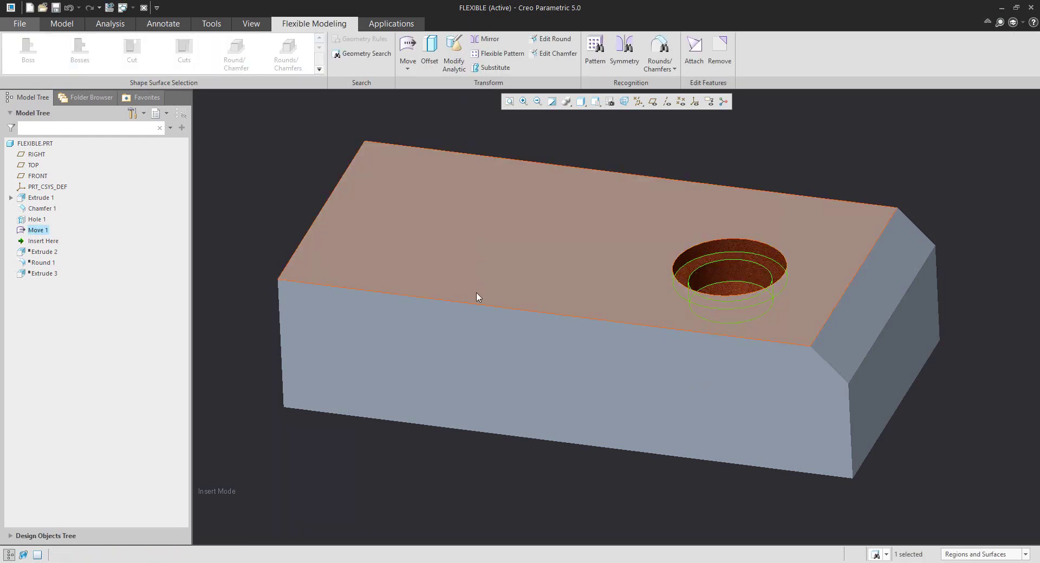
- Select all surfaces of the moved hole and use Move by Dimension to place it 100 from the block's long front face
left_click(560, 471)
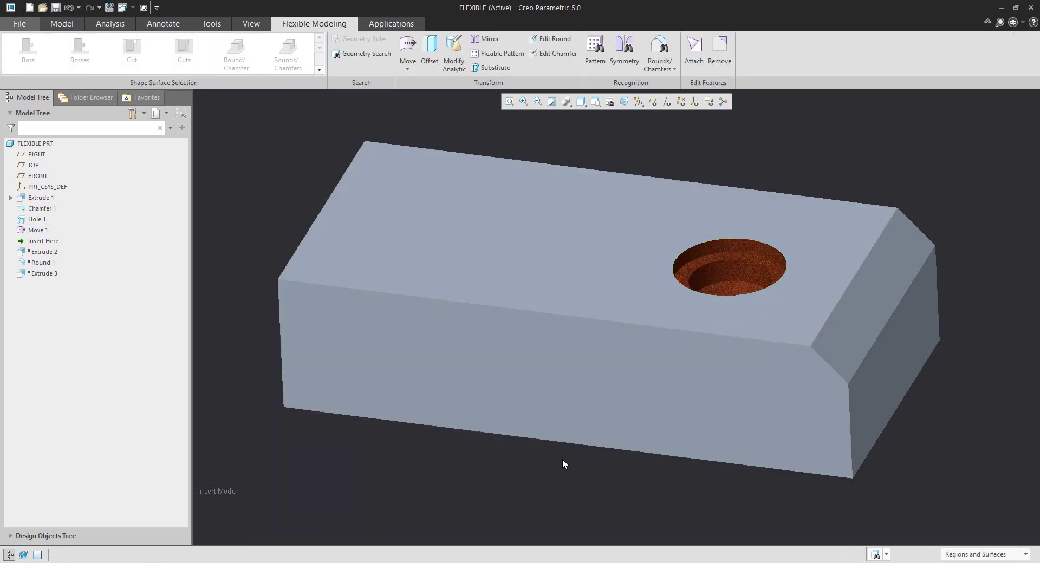
left_click(725, 274)
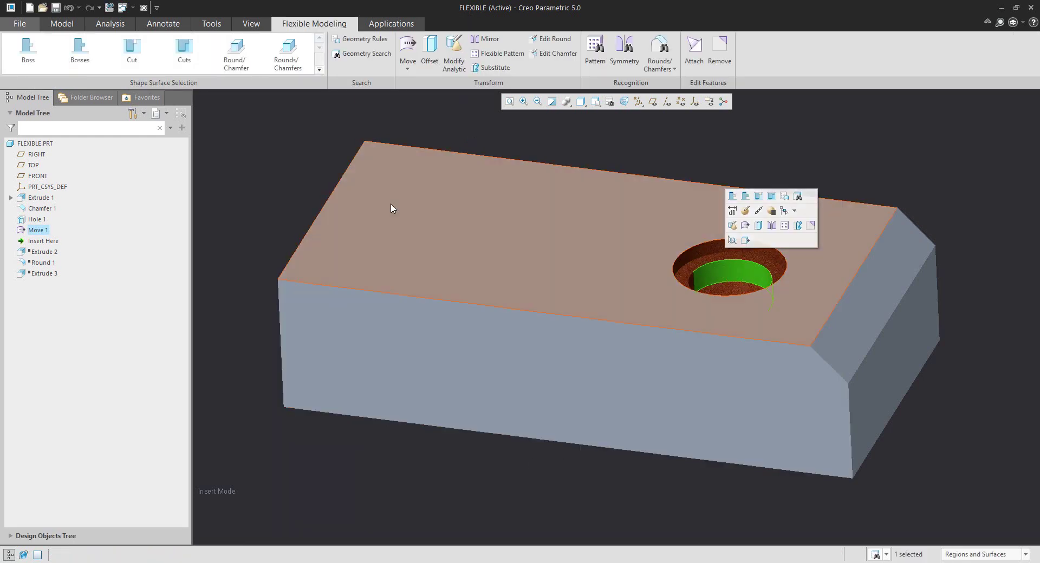
left_click(186, 61)
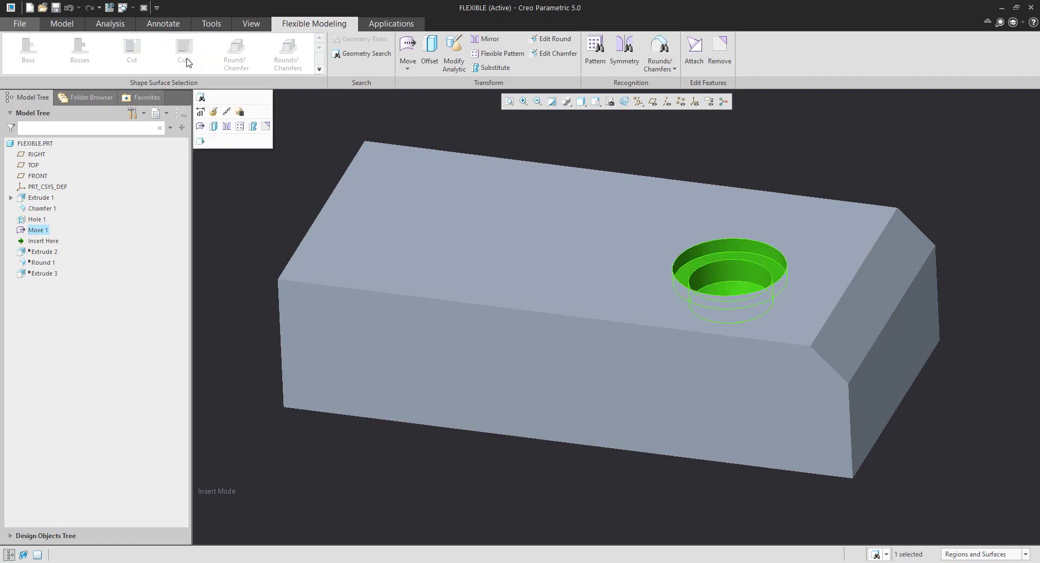
left_click(408, 67)
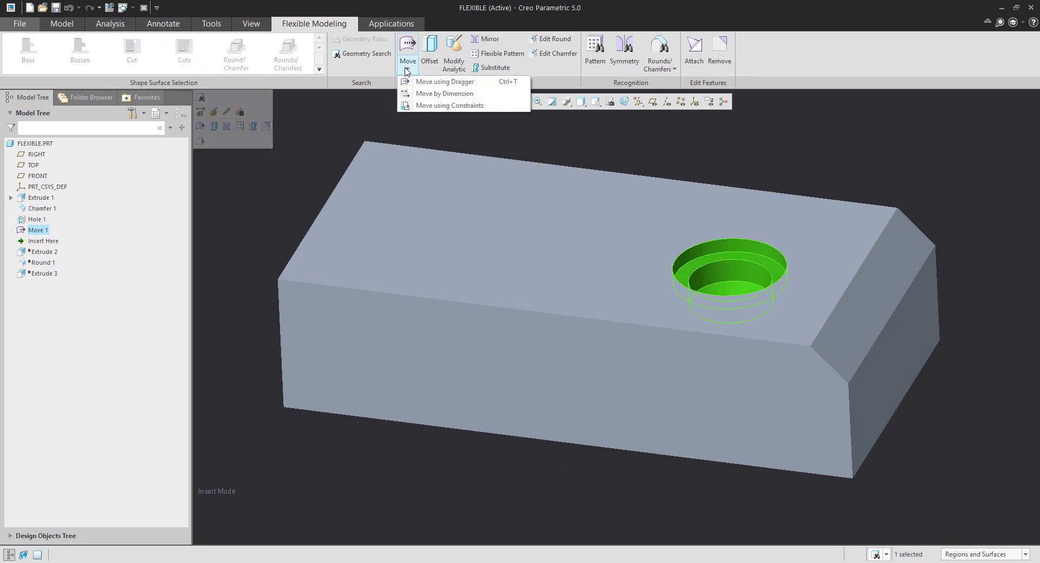
left_click(428, 95)
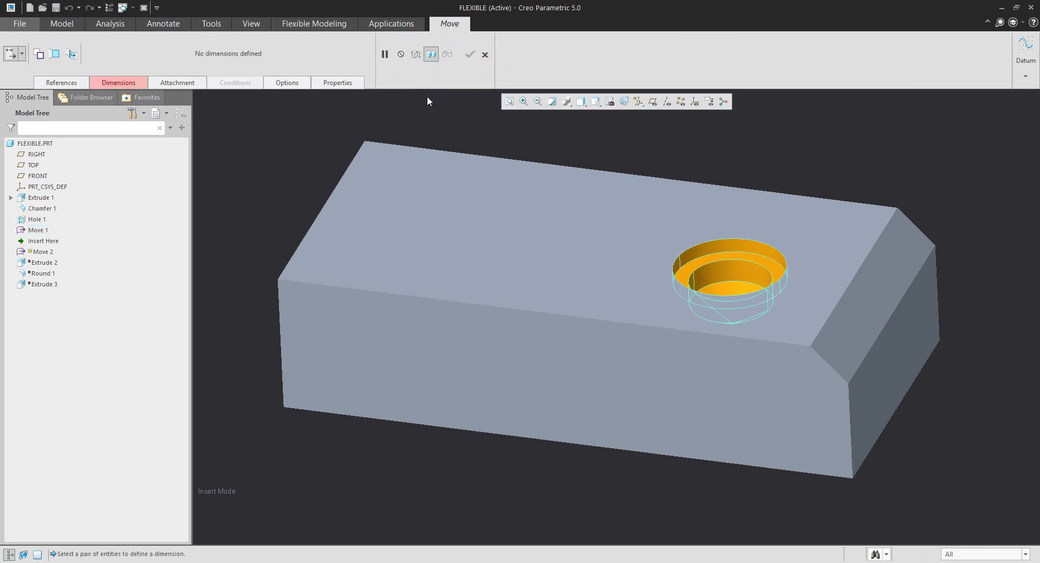
left_click(118, 82)
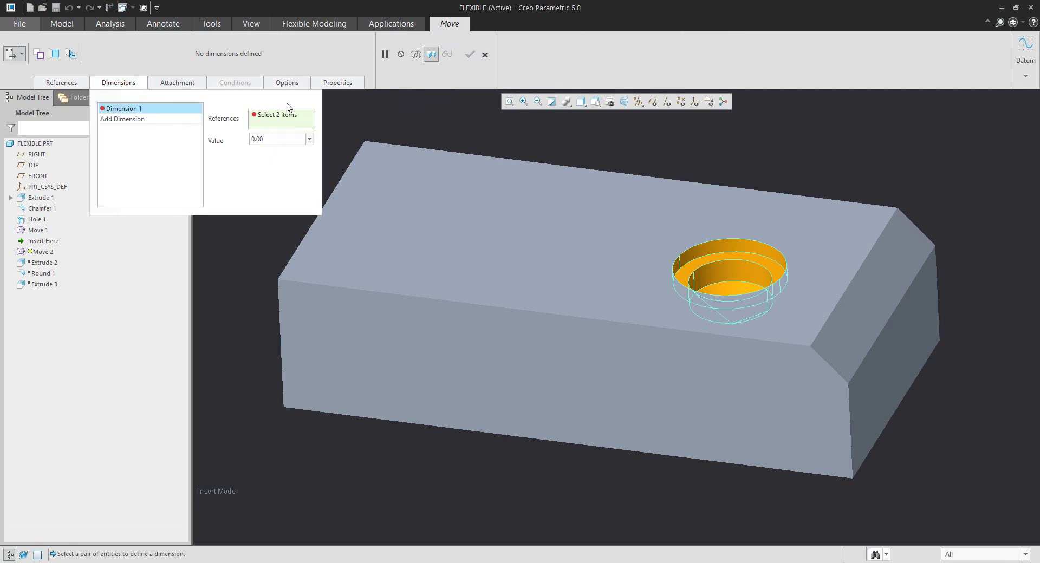
left_click(726, 272)
left_click(670, 376)
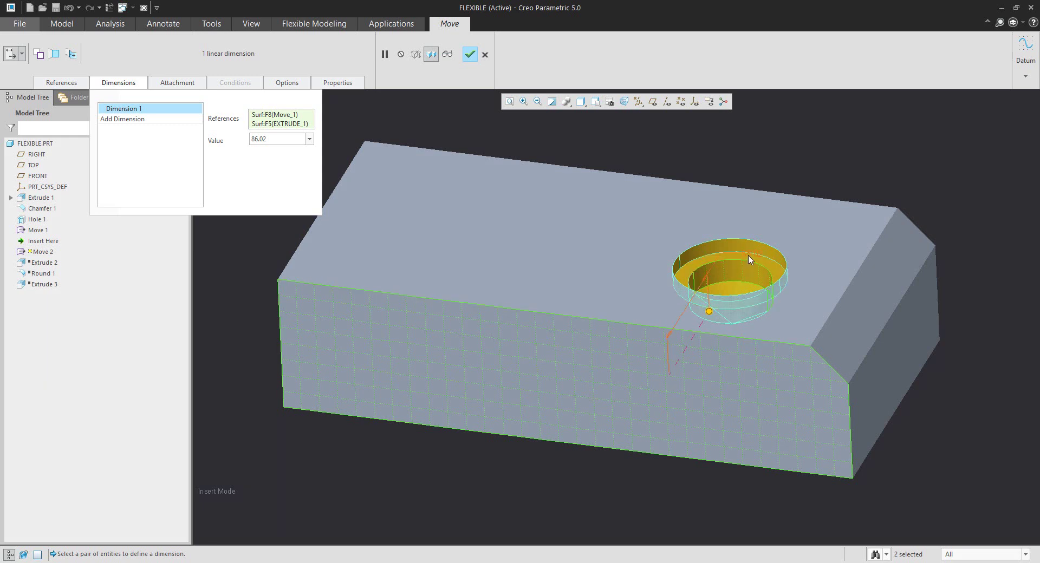
type("100")
key("Return")
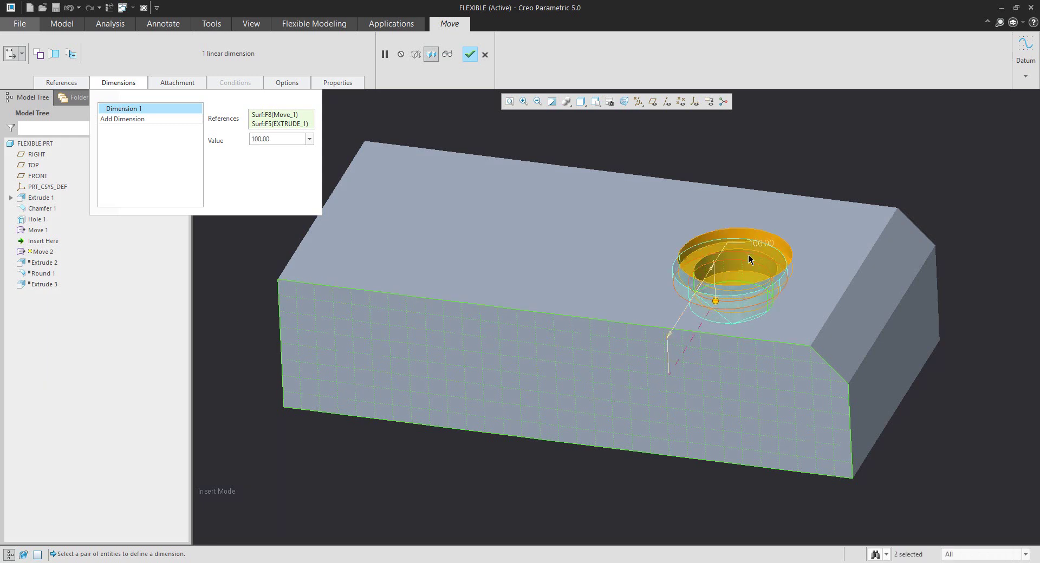
- Add a second move dimension from the hole to the end face opposite the chamfer, set it to 200, and complete the move
left_click(131, 122)
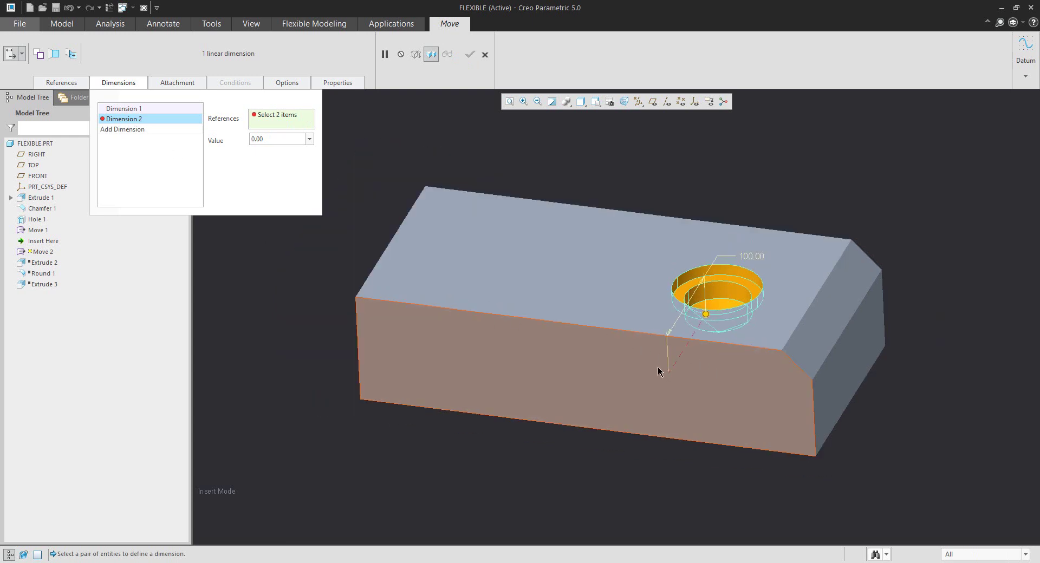
middle_click_drag(662, 372, 642, 298)
left_click(642, 298)
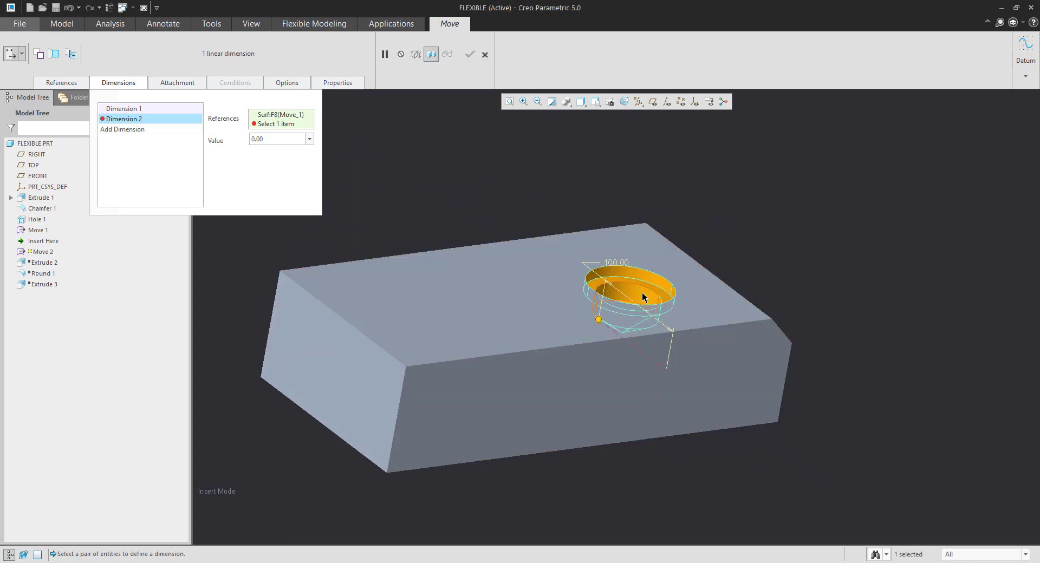
left_click(364, 399)
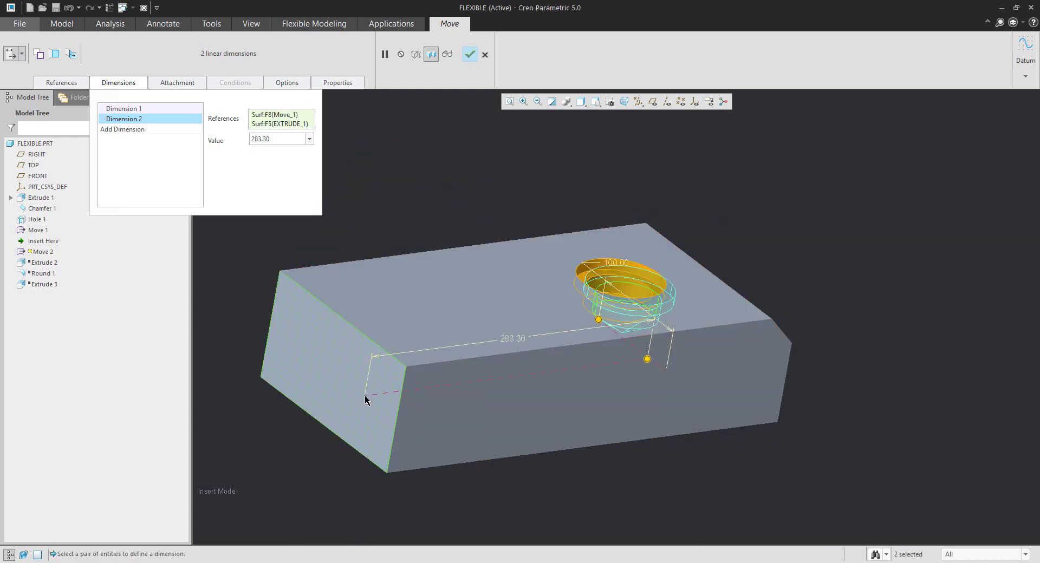
double_click(511, 337)
type("200")
key("Return")
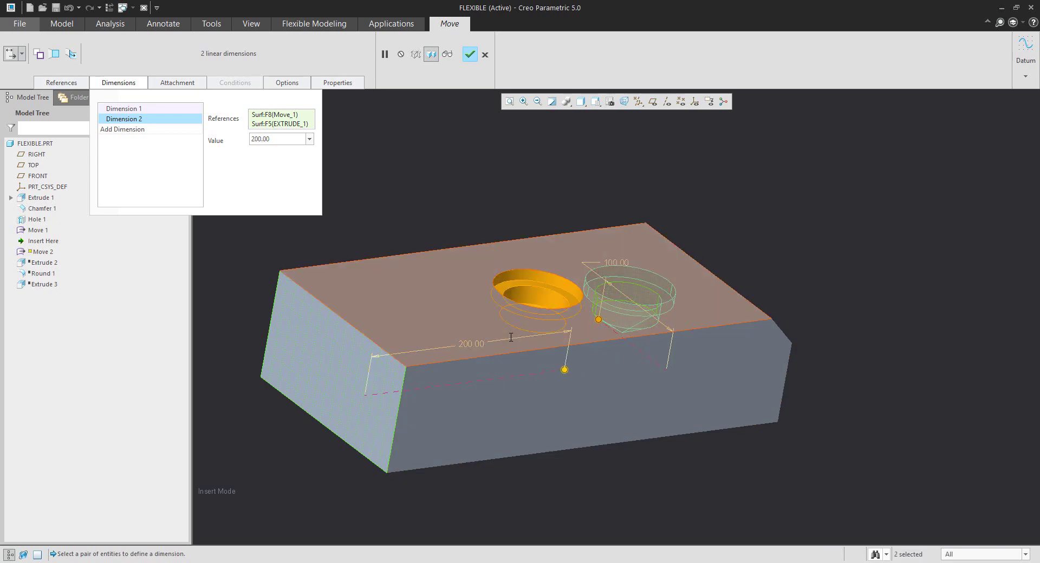
left_click(469, 54)
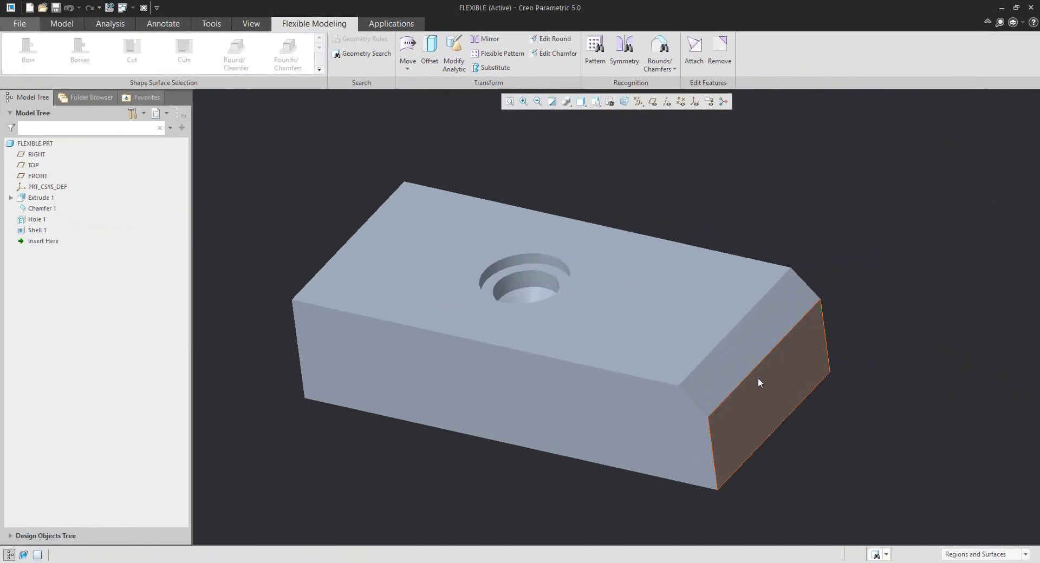
- Select all cut surfaces of the counterbored hole in the shelled block's top face
scroll(759, 382, "up", 3)
mouse_move(759, 383)
middle_mouse_down()
mouse_move(747, 283)
mouse_move(650, 310)
mouse_move(594, 218)
mouse_move(623, 414)
middle_mouse_up()
scroll(650, 315, "down", 5)
scroll(604, 309, "up", 5)
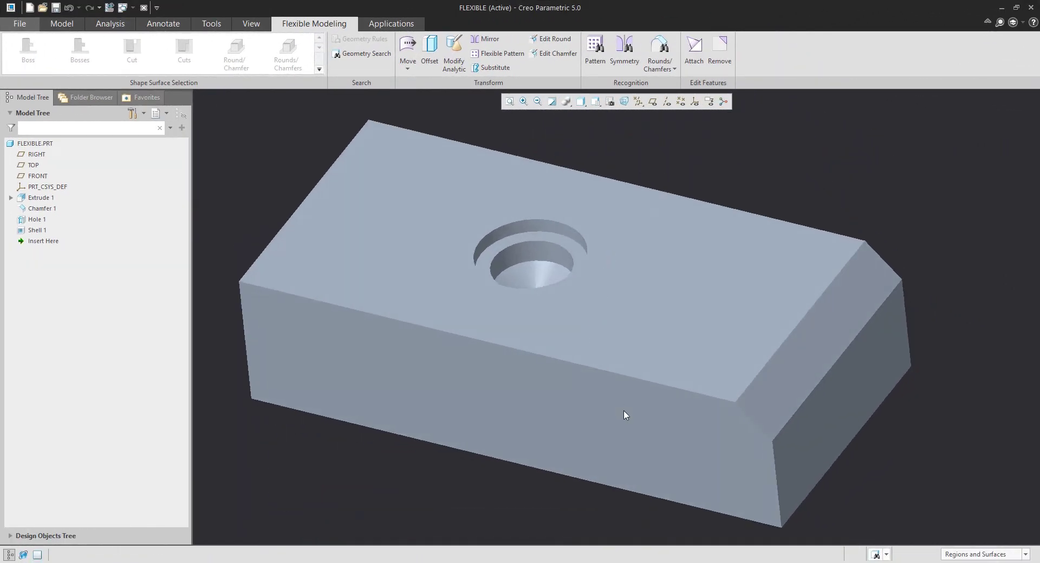
middle_click_drag(729, 182, 738, 188, "shift")
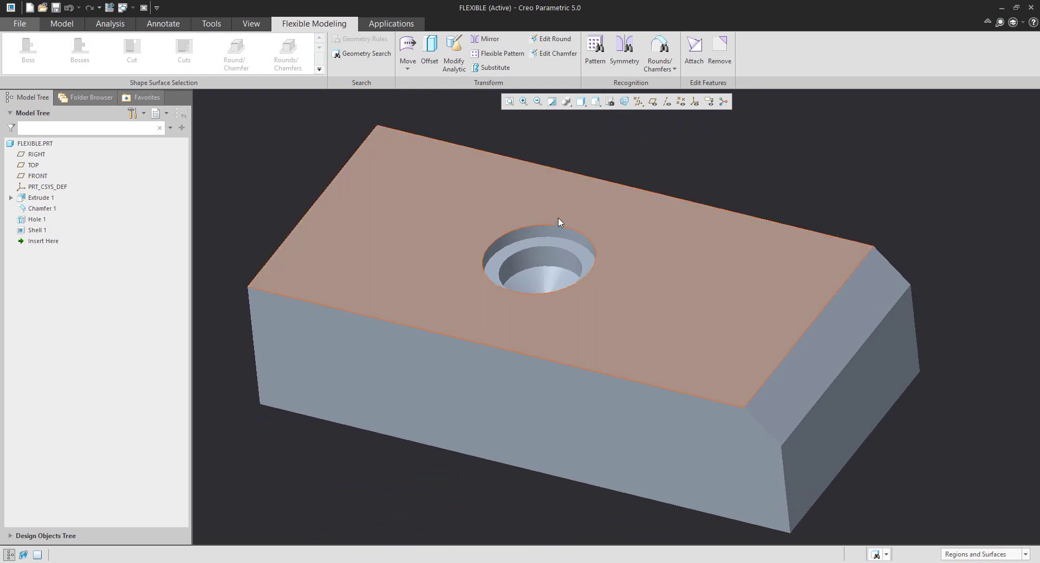
left_click(542, 261)
left_click(184, 44)
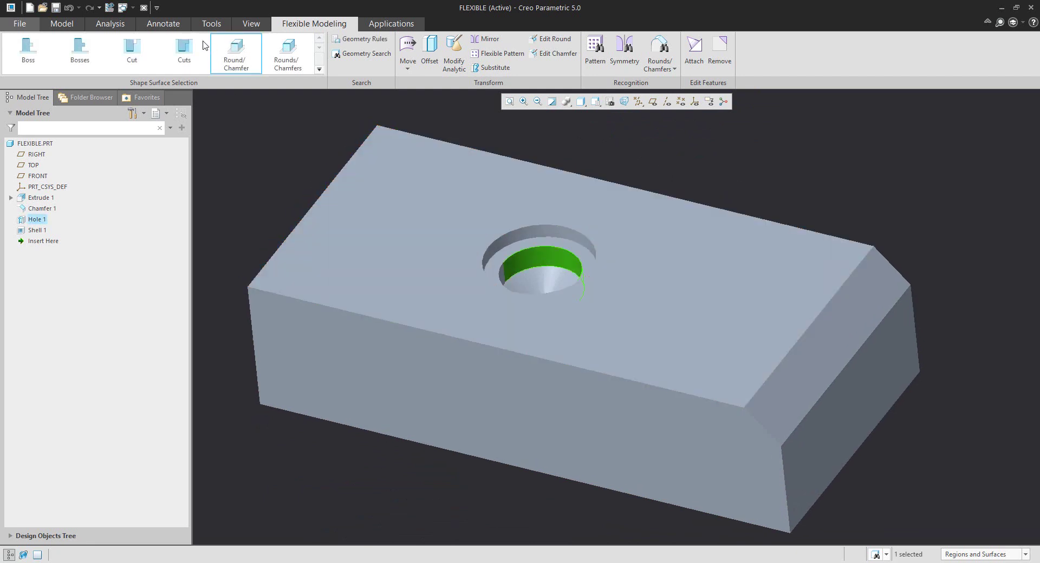
- Add all boss surfaces of the hole's shelled wall on the block's underside to the selection
middle_click_drag(530, 304, 531, 143)
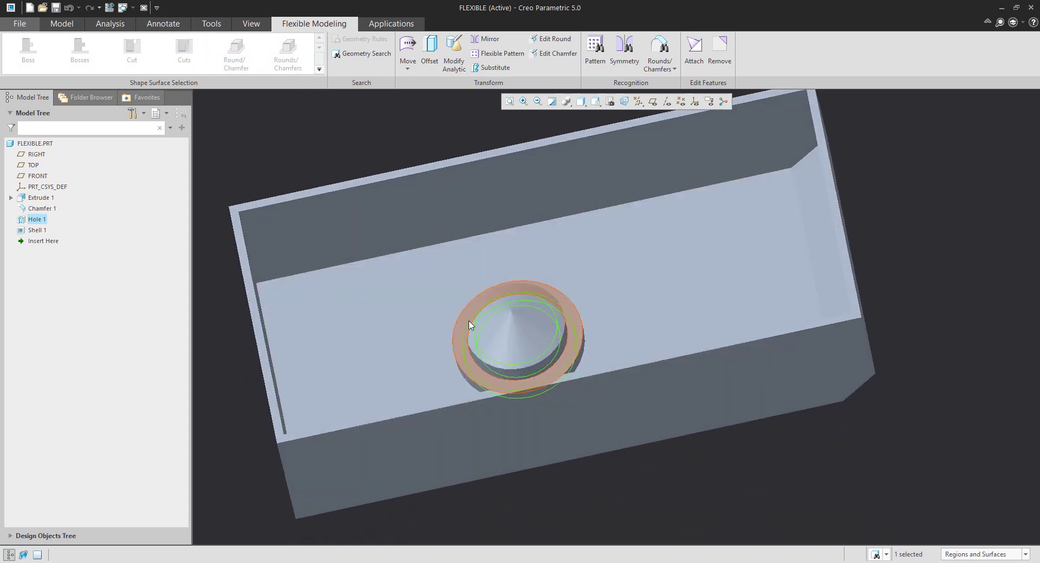
left_click(478, 377, "ctrl")
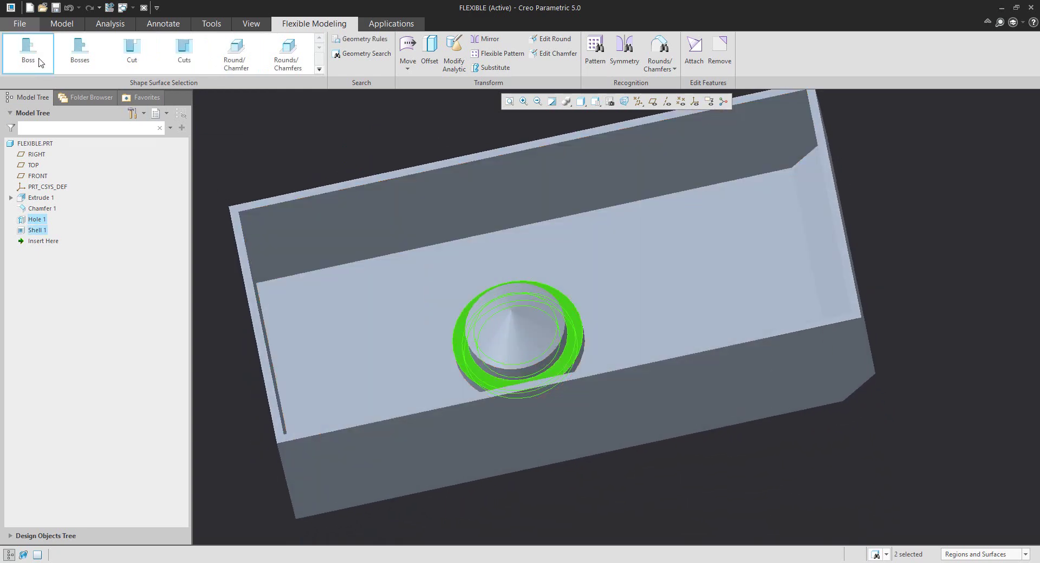
left_click(79, 48)
middle_click_drag(489, 286, 476, 437)
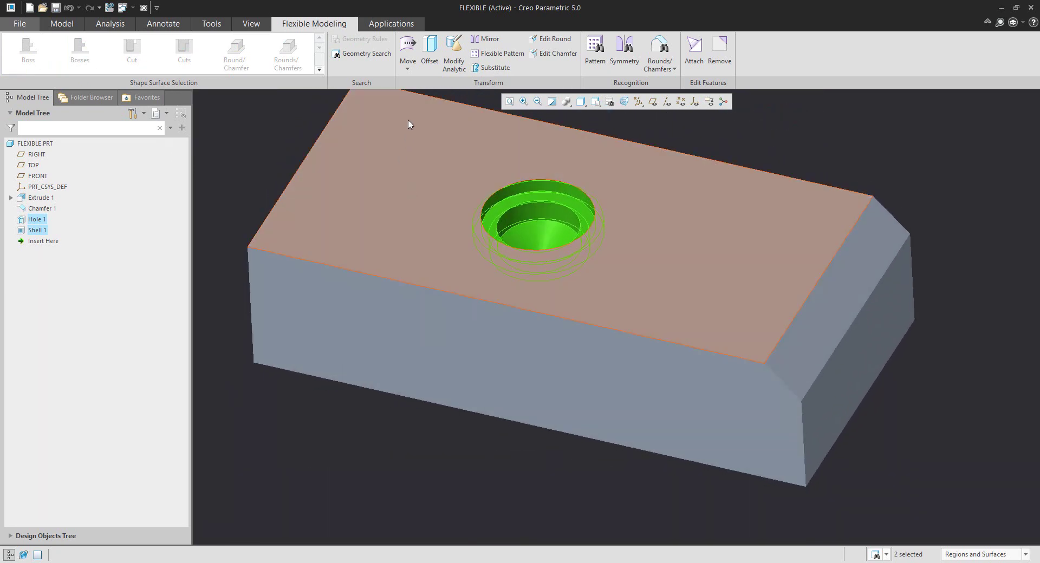
- Place the move dragger on the top face's long front edge, move the hole 100 along it away from the chamfer, and complete the move
left_click(408, 46)
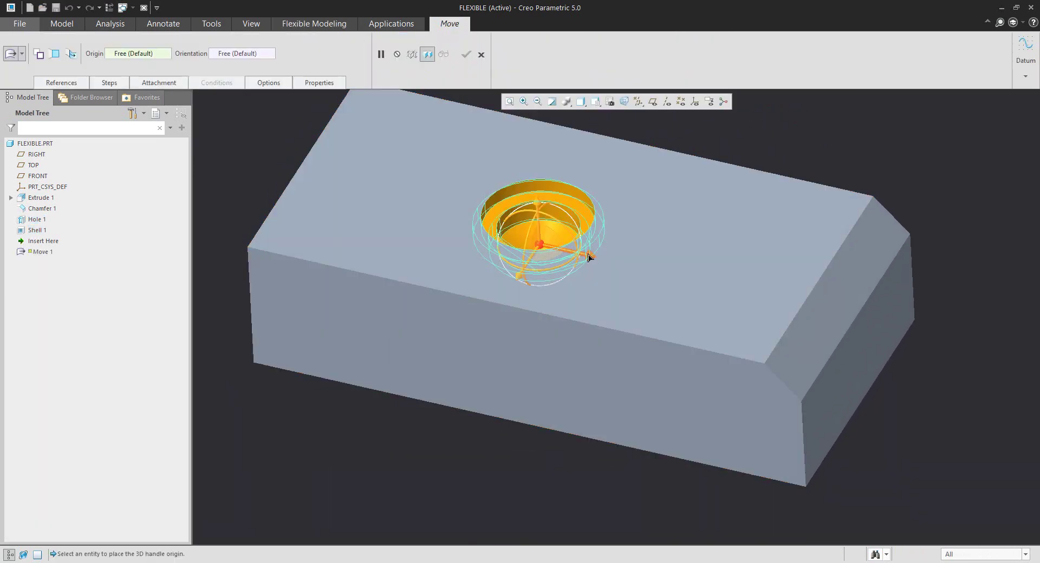
left_click_drag(589, 265, 473, 249)
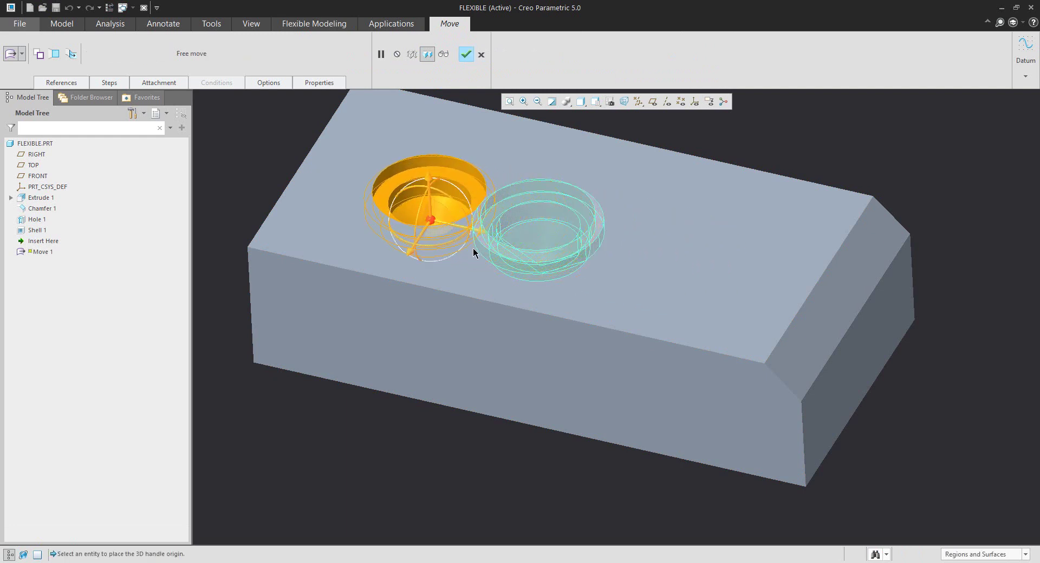
key("ctrl+z")
left_click(540, 314)
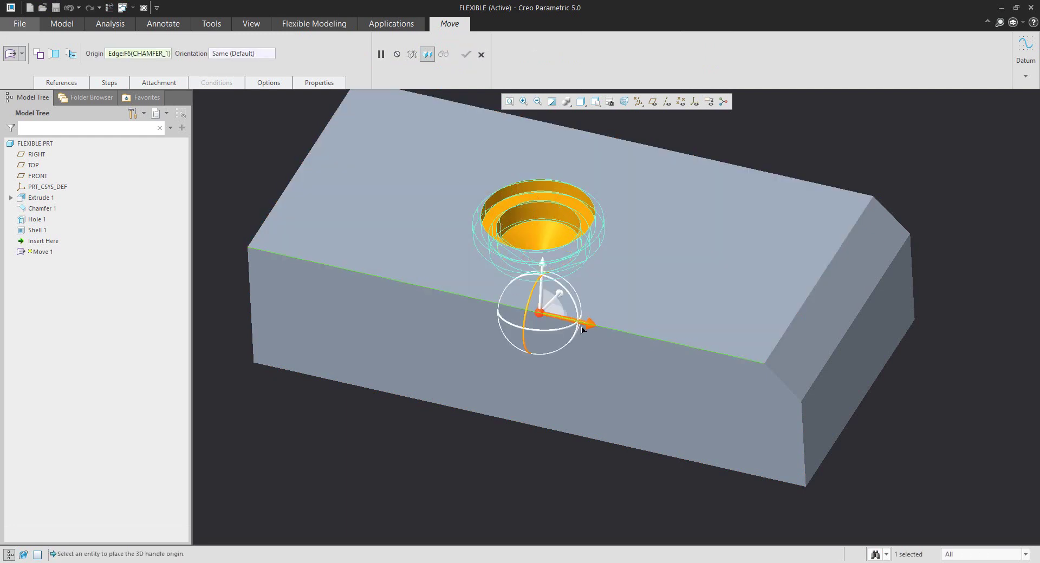
left_click_drag(590, 325, 436, 311)
double_click(373, 238)
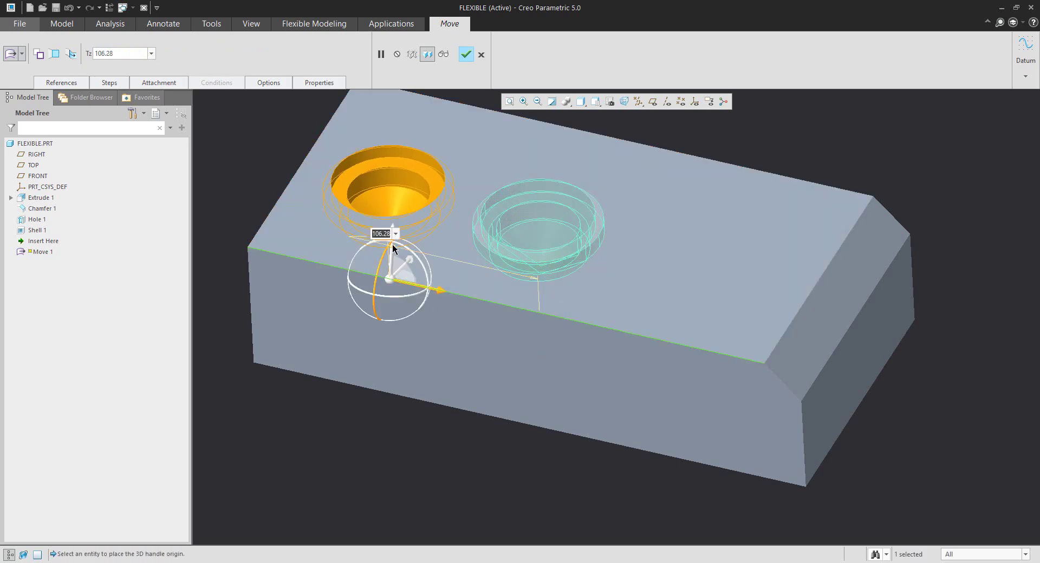
type("100")
key("Return")
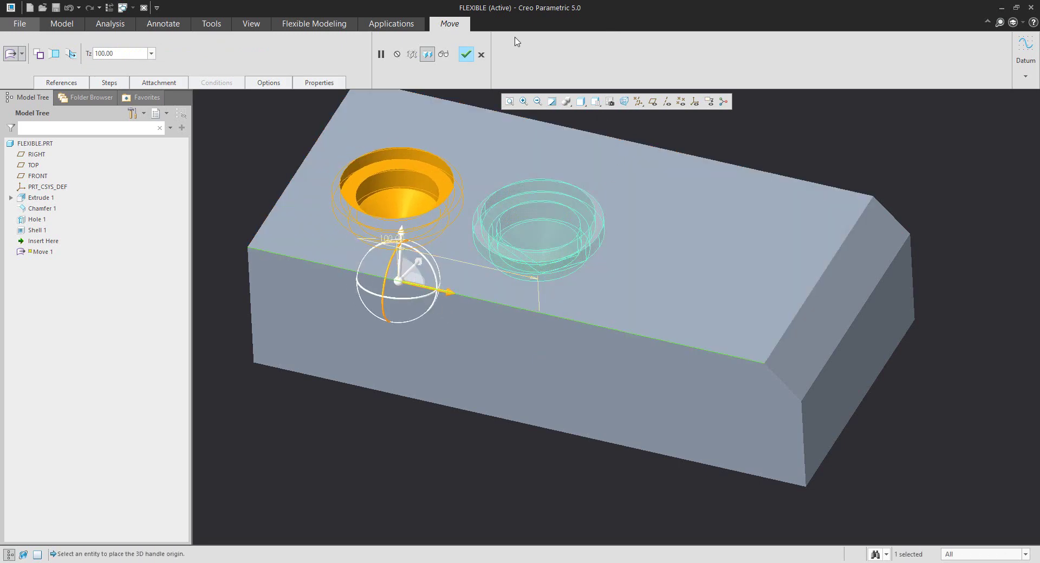
left_click(462, 58)
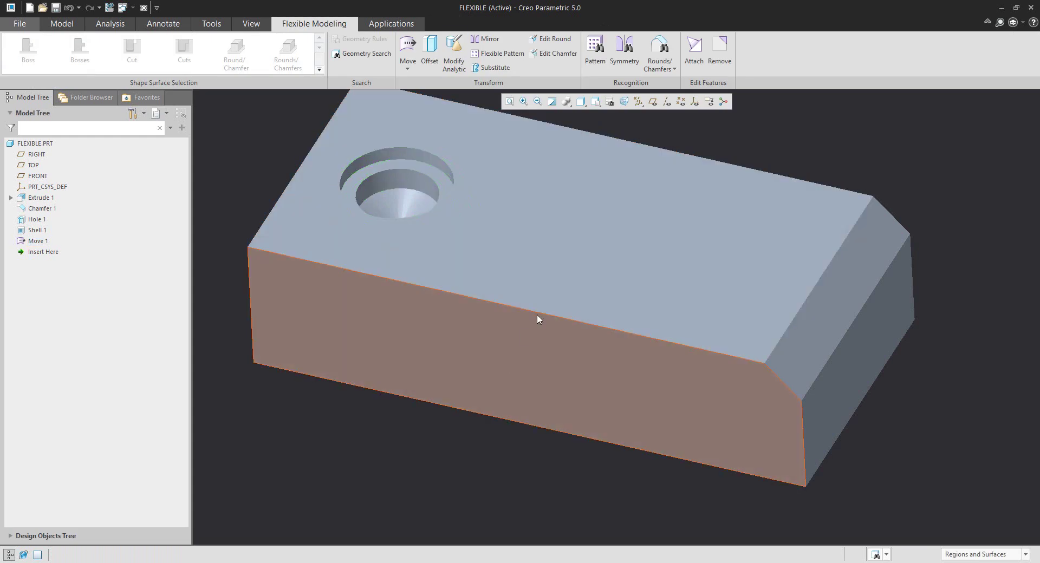
middle_click_drag(538, 314, 514, 285)
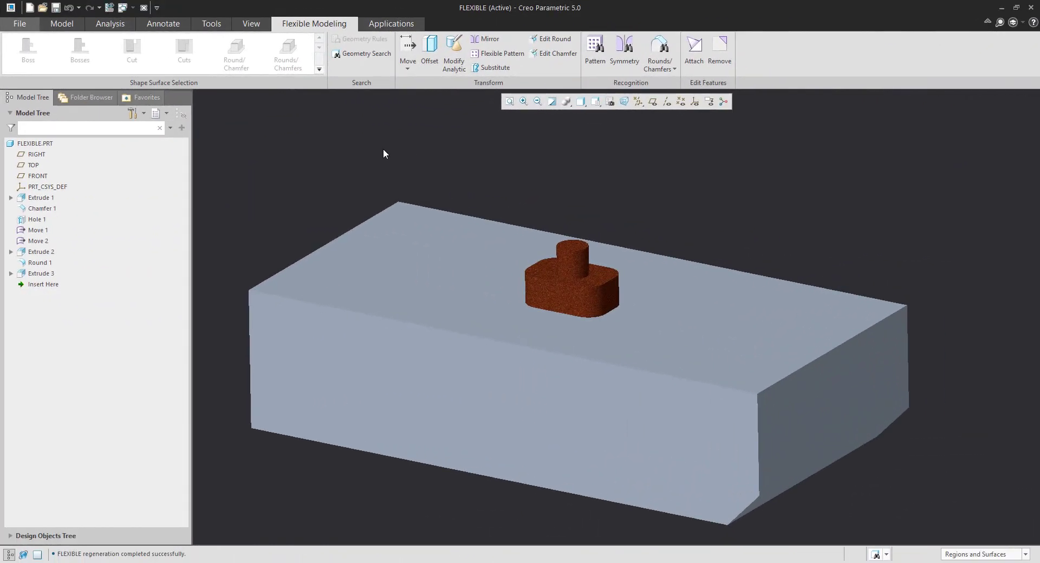
- Select all surfaces of the rounded boss on the solid block, including the cylinder on top of it
left_click(560, 297)
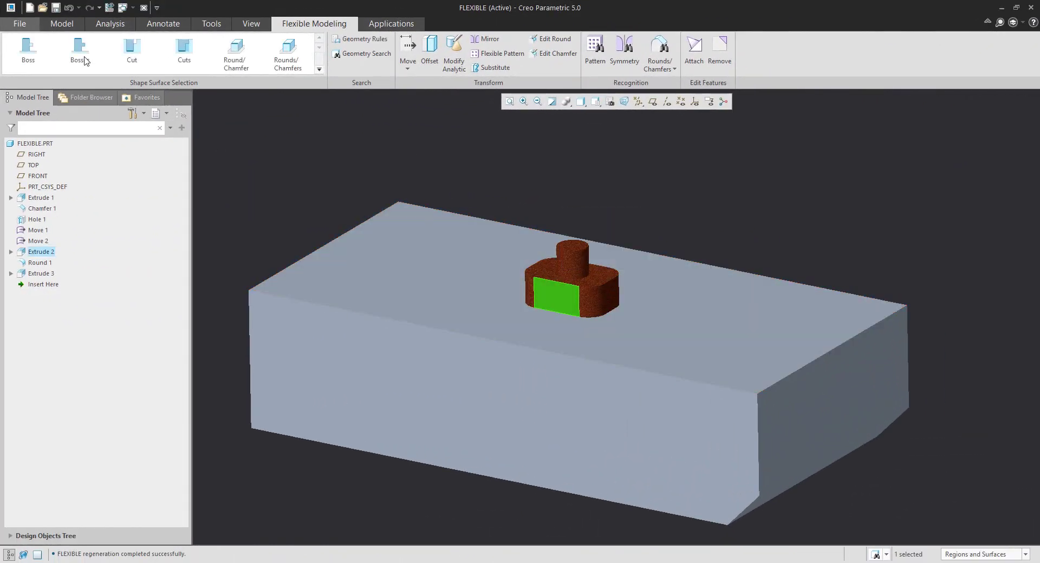
left_click(400, 152)
left_click(554, 289)
left_click(85, 57)
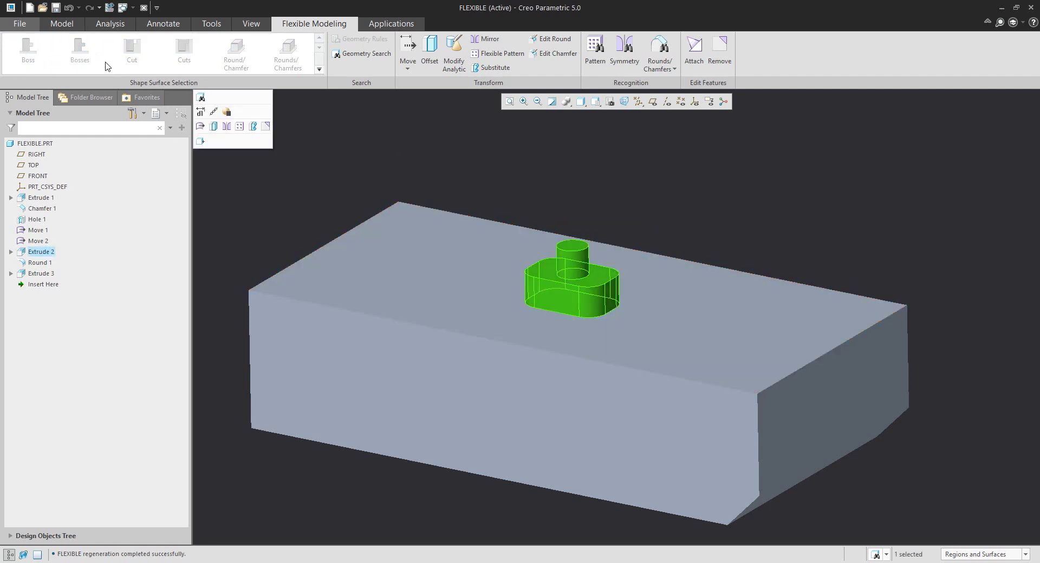
- Use Move using Constraints to place the boss's front flat face at a distance of 80 from the block's long front face
left_click(407, 66)
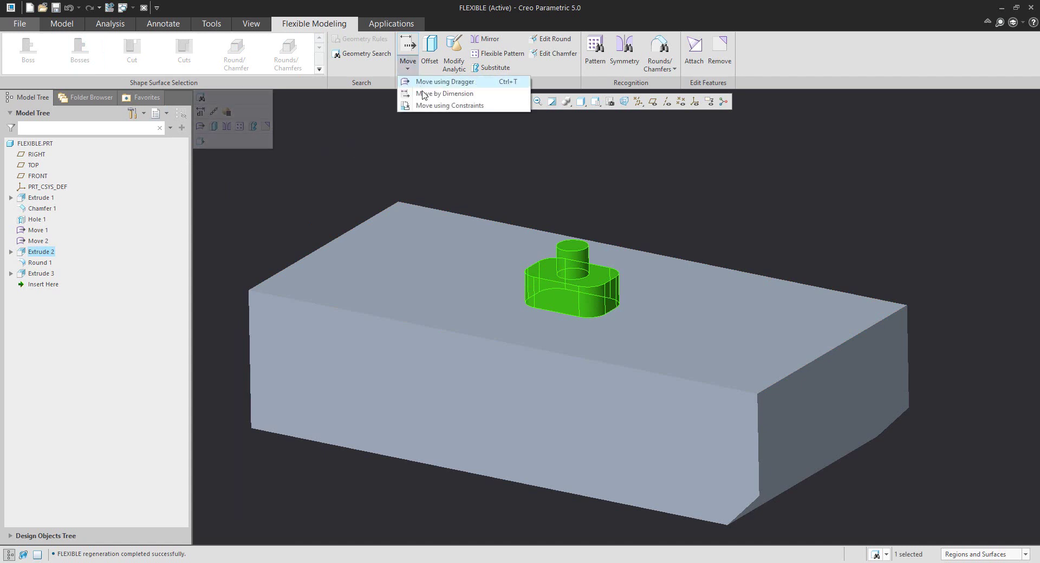
left_click(431, 106)
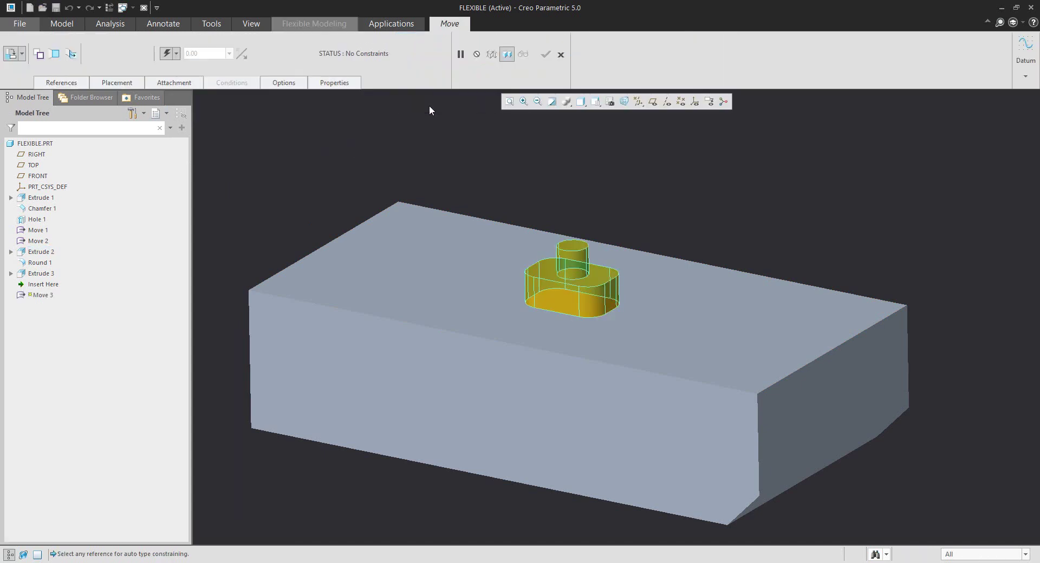
left_click(112, 83)
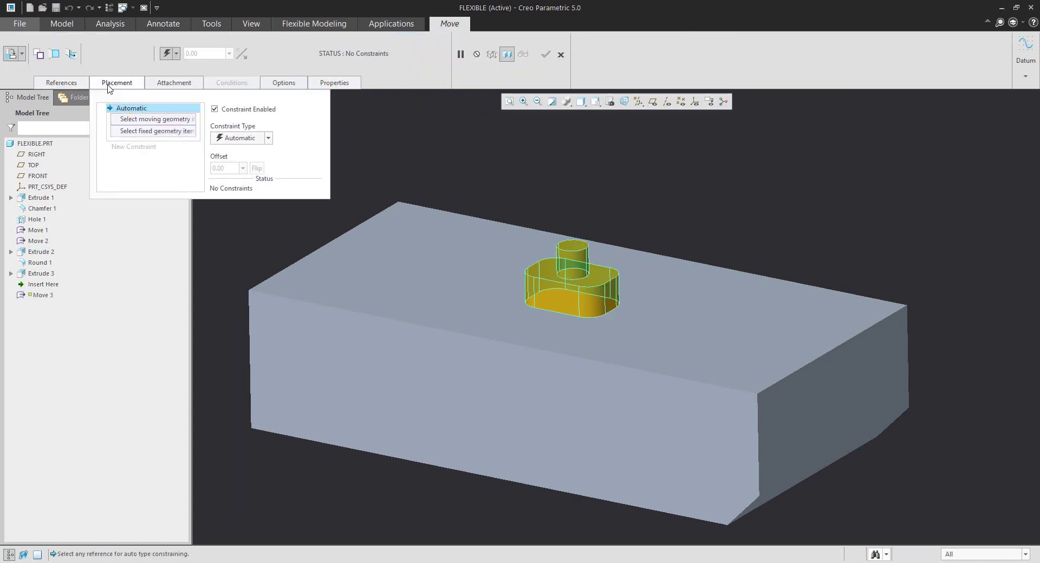
left_click(140, 119)
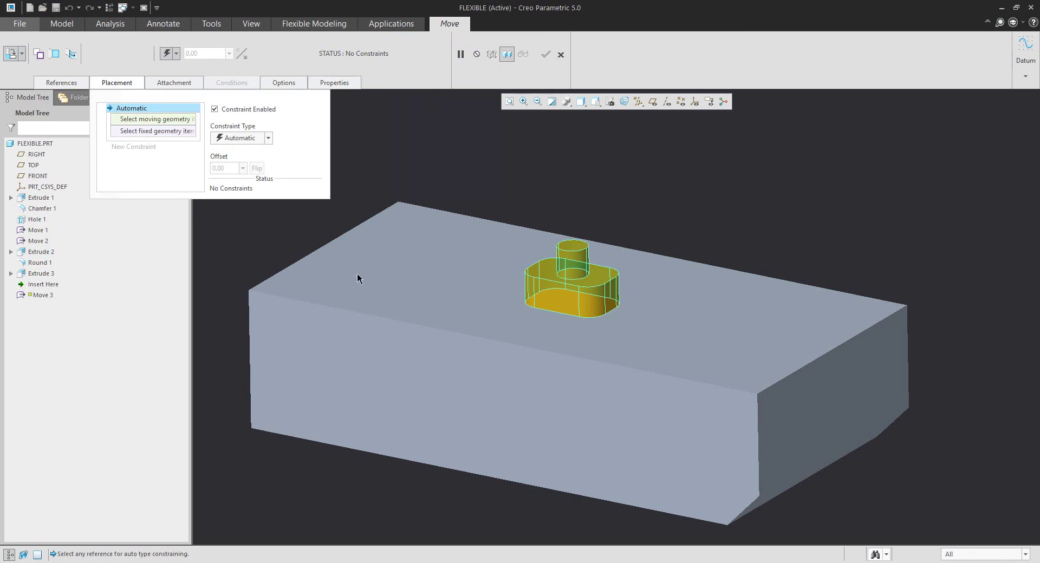
left_click(552, 308)
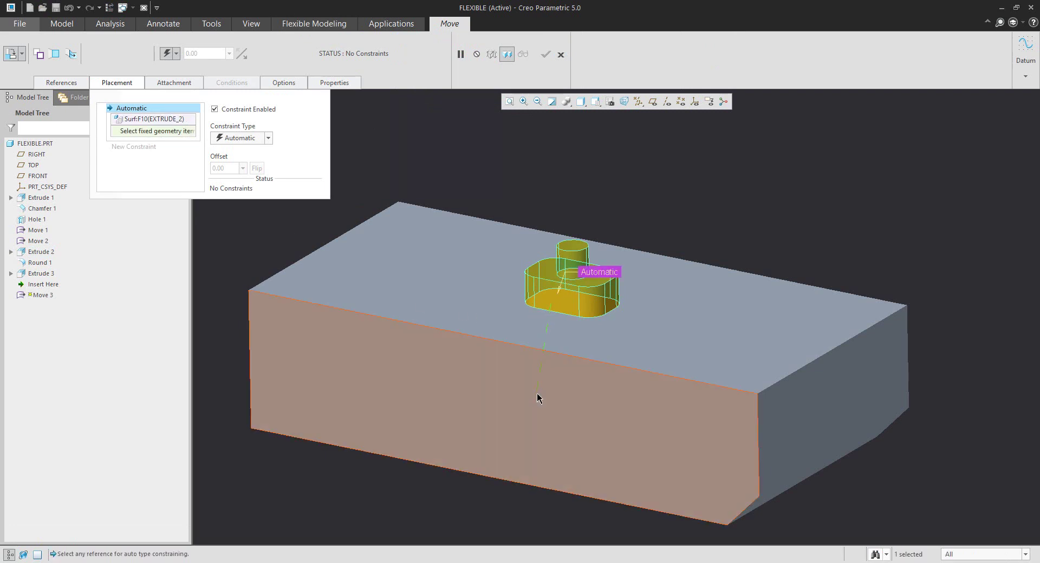
left_click(538, 395)
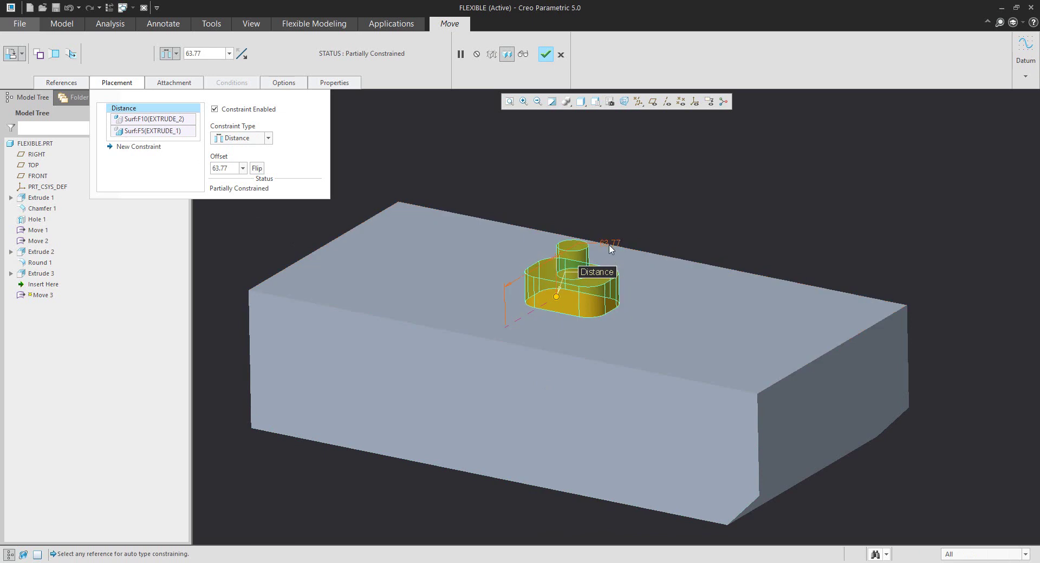
double_click(610, 244)
type("80")
key("Return")
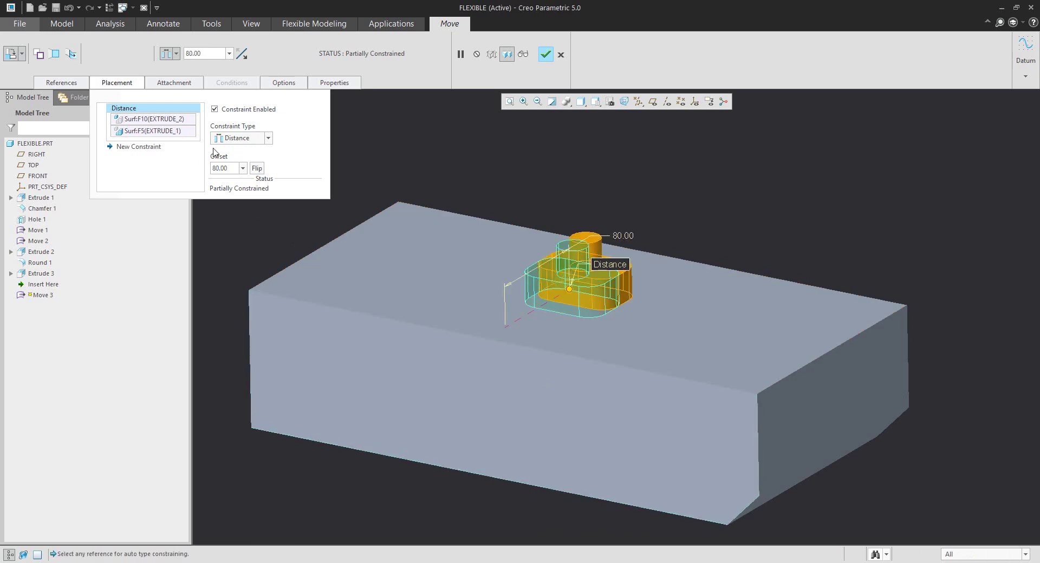
- Add a second distance constraint of 150 between the boss's end face and the block's end face above the chamfer
left_click(155, 149)
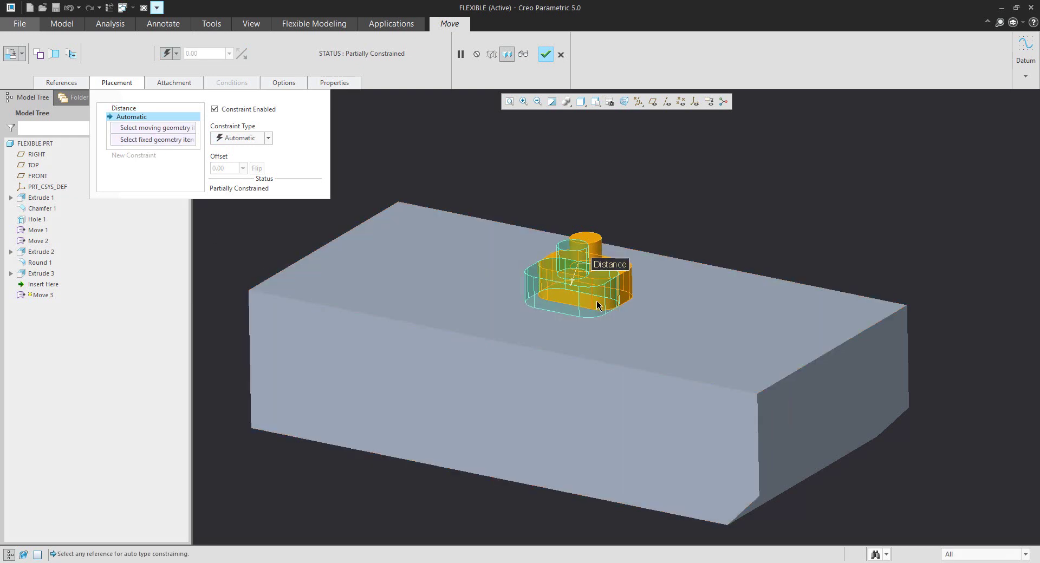
scroll(626, 299, "down", 3)
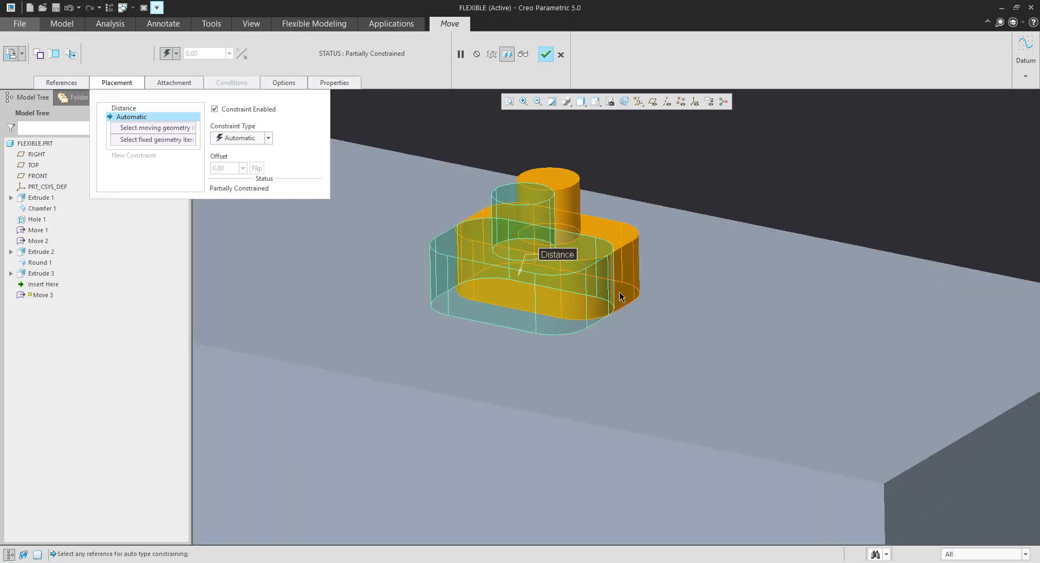
left_click(623, 296)
scroll(623, 291, "up", 5)
left_click(743, 367)
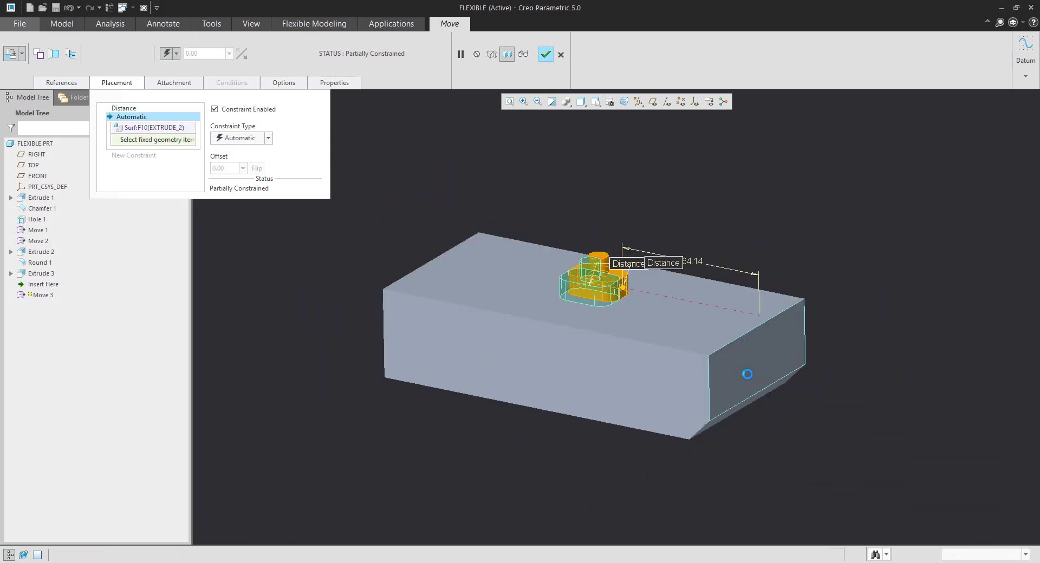
double_click(696, 264)
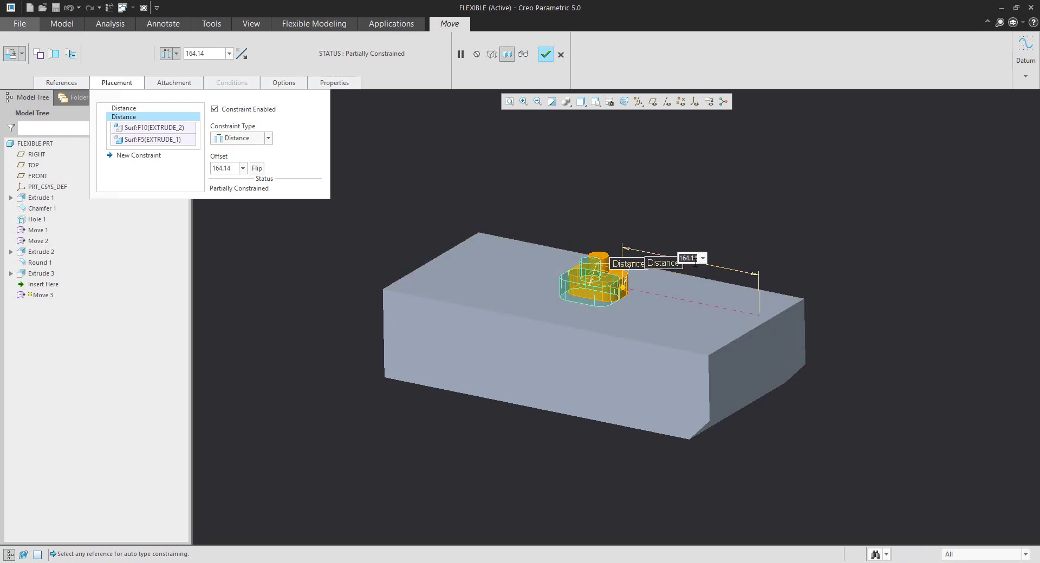
key("Return")
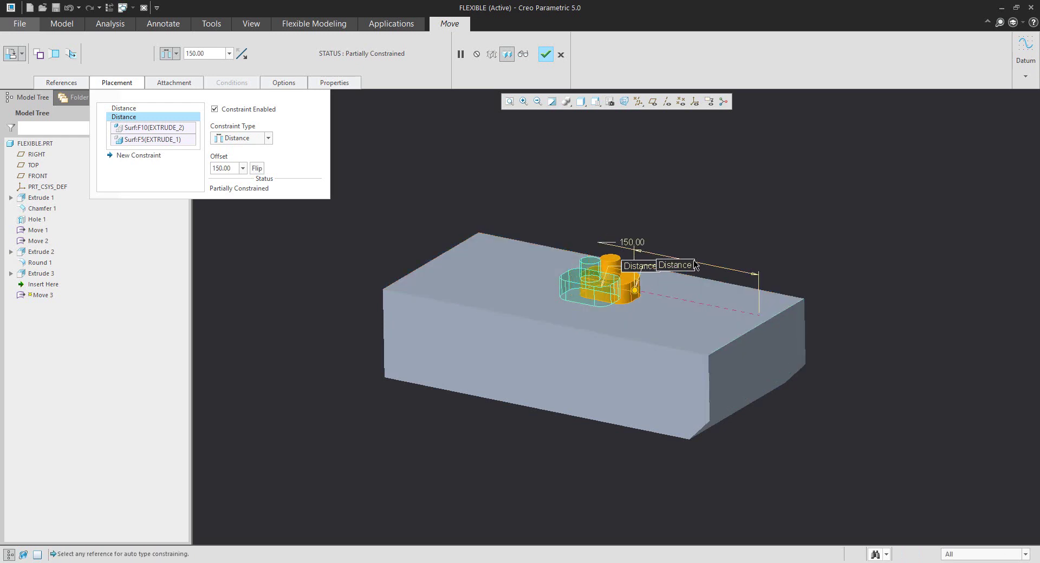
- Add a third distance constraint between the top face of the boss's cylinder and the block's bottom face
left_click(133, 157)
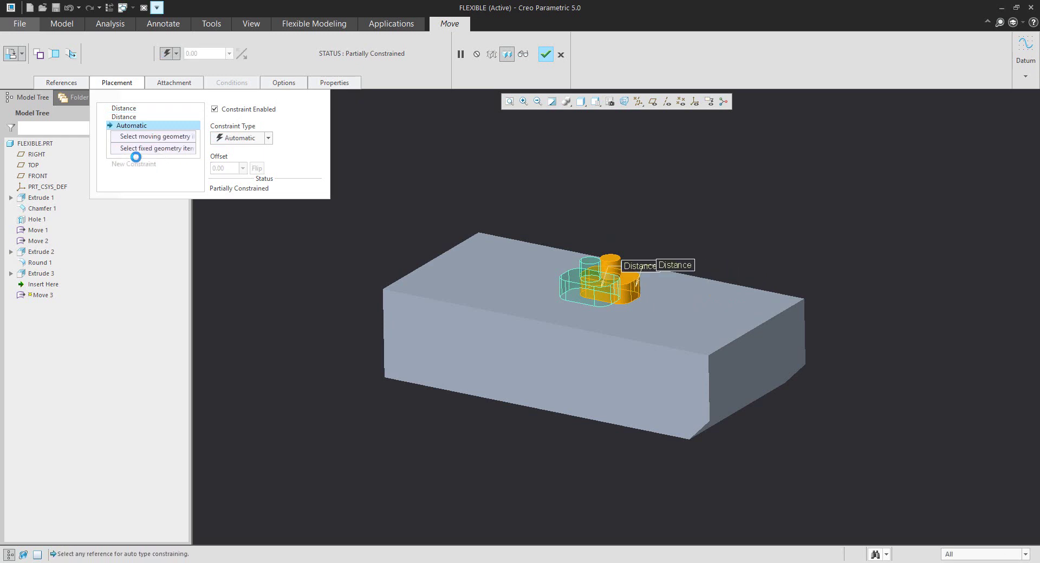
scroll(632, 305, "down", 5)
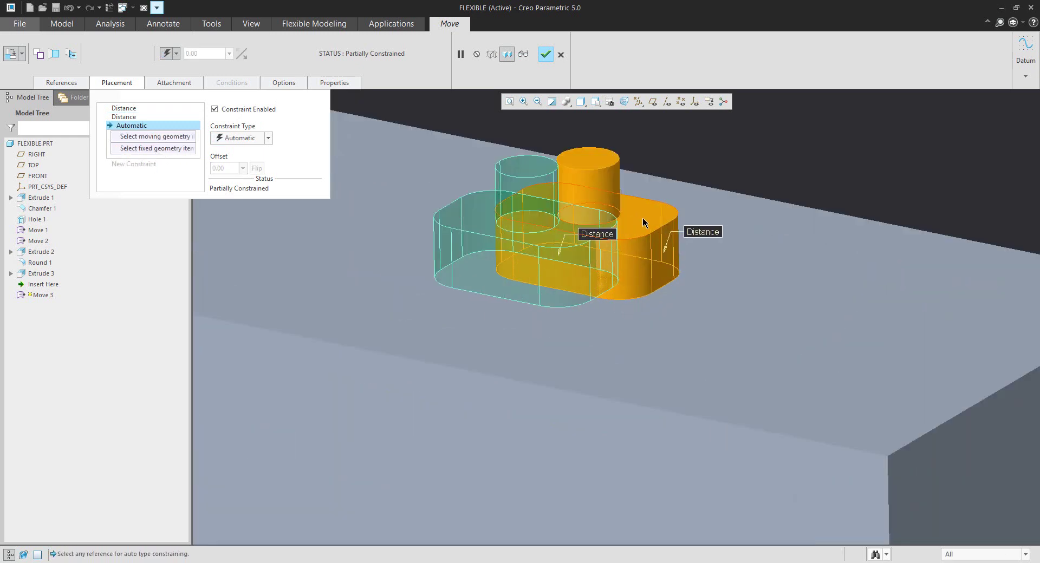
left_click(594, 163)
scroll(593, 164, "up", 5)
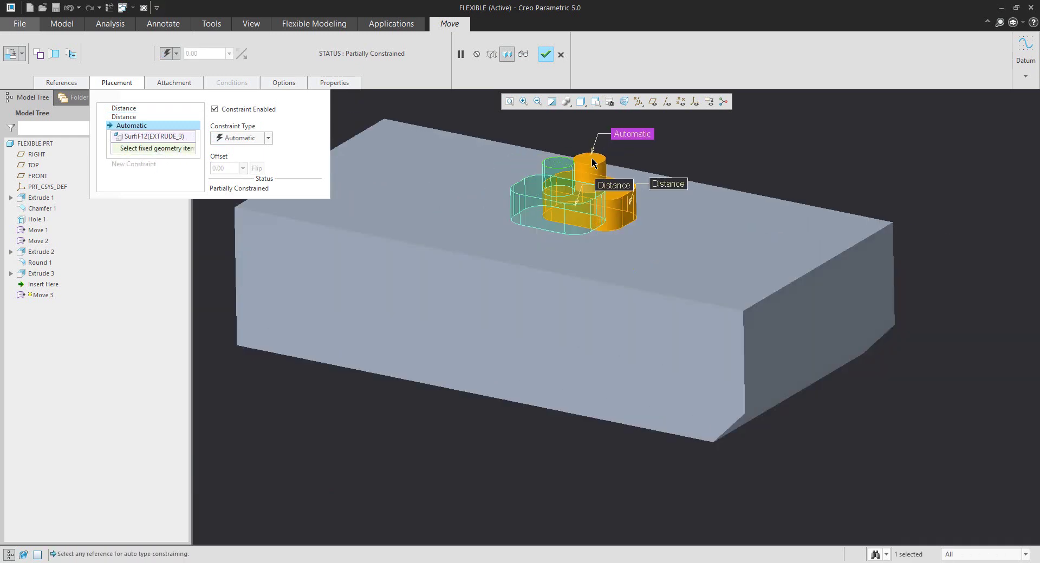
middle_click_drag(692, 282, 690, 279)
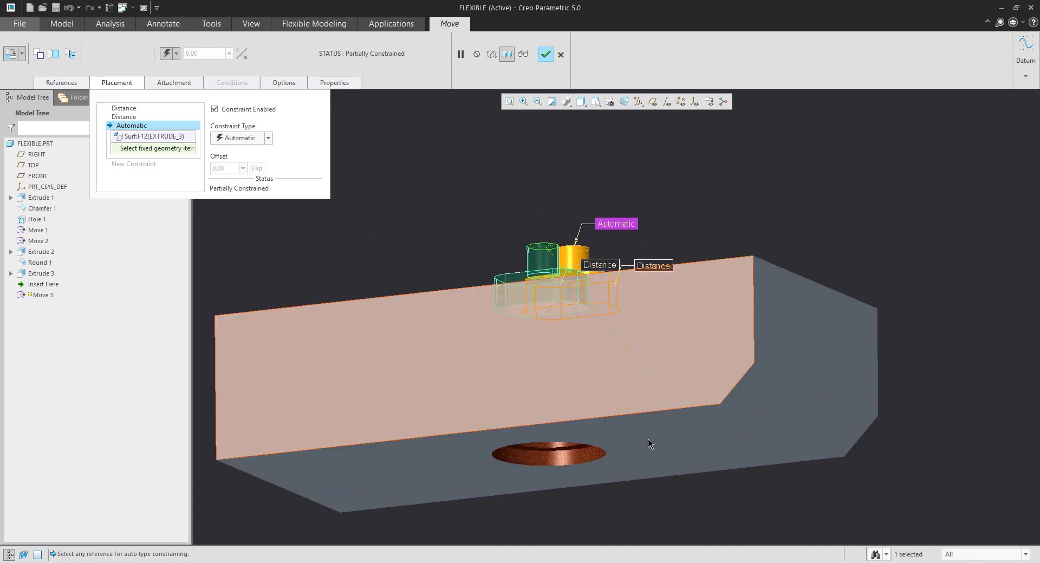
left_click(618, 395)
middle_click_drag(619, 395, 623, 394)
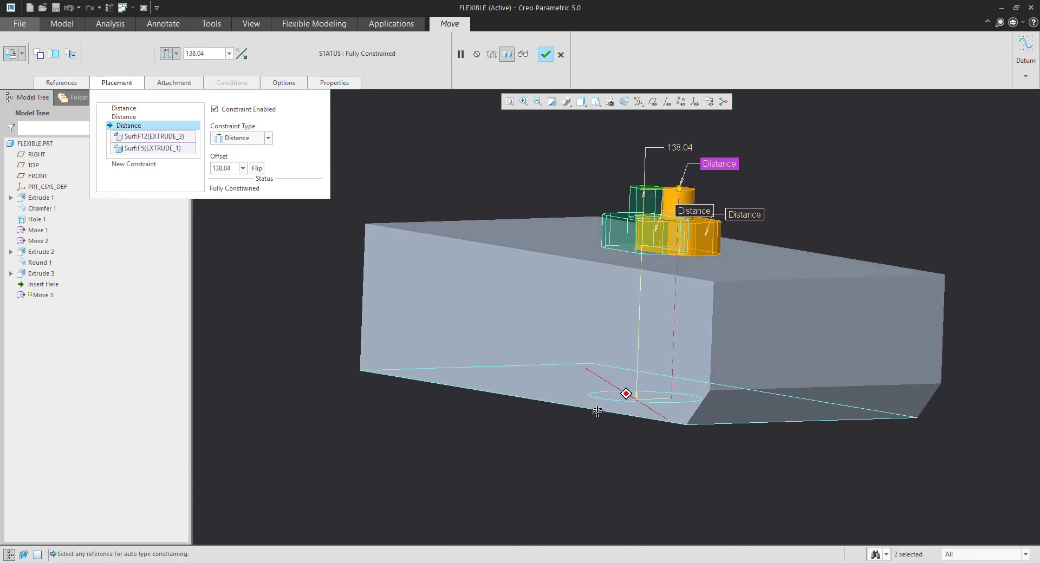
- Set the vertical distance constraint's offset to 160 and complete the move
left_click_drag(684, 194, 686, 169)
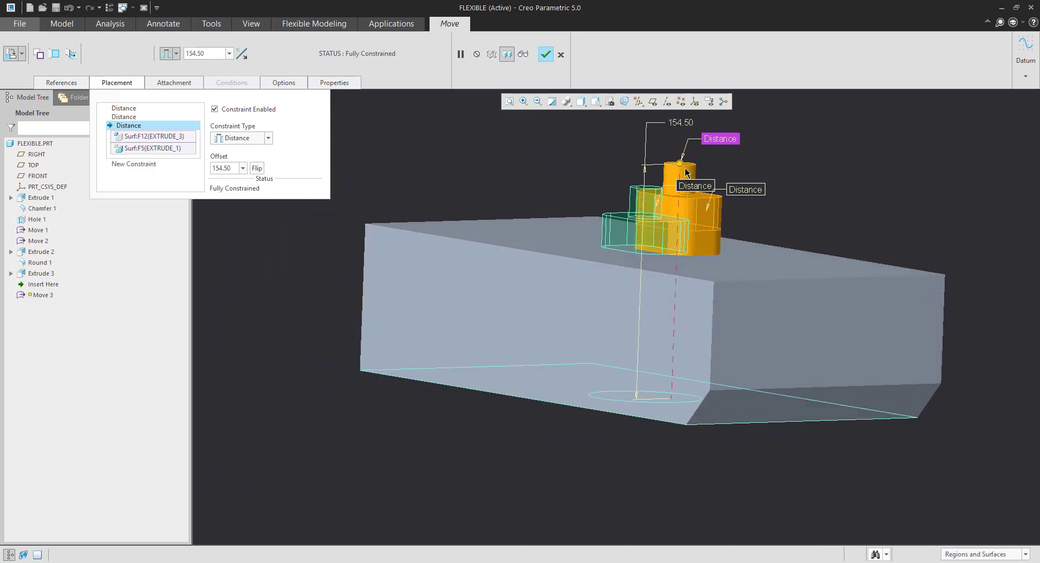
scroll(689, 181, "up", 3)
double_click(686, 155)
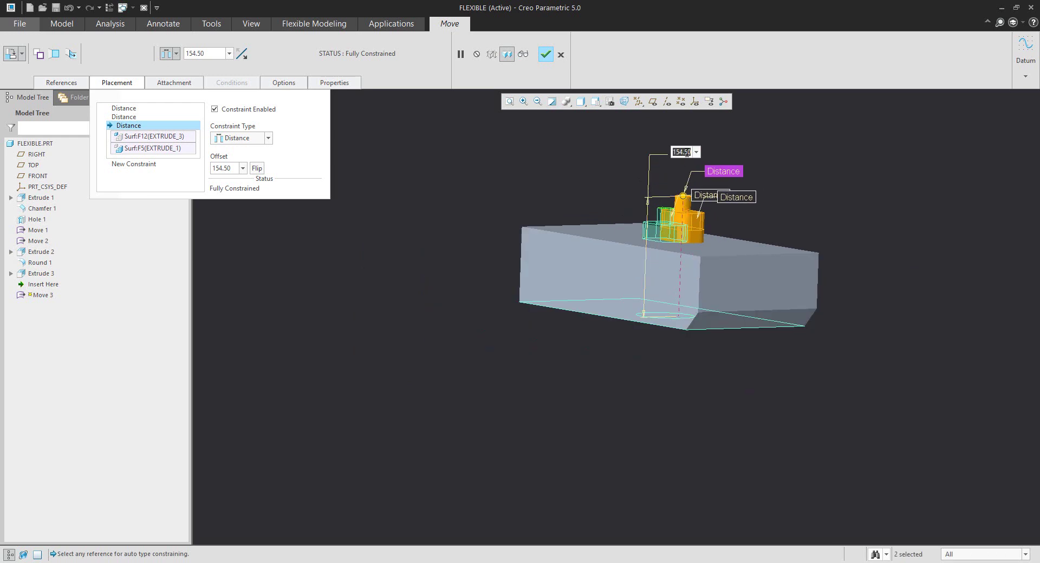
type("160")
key("Return")
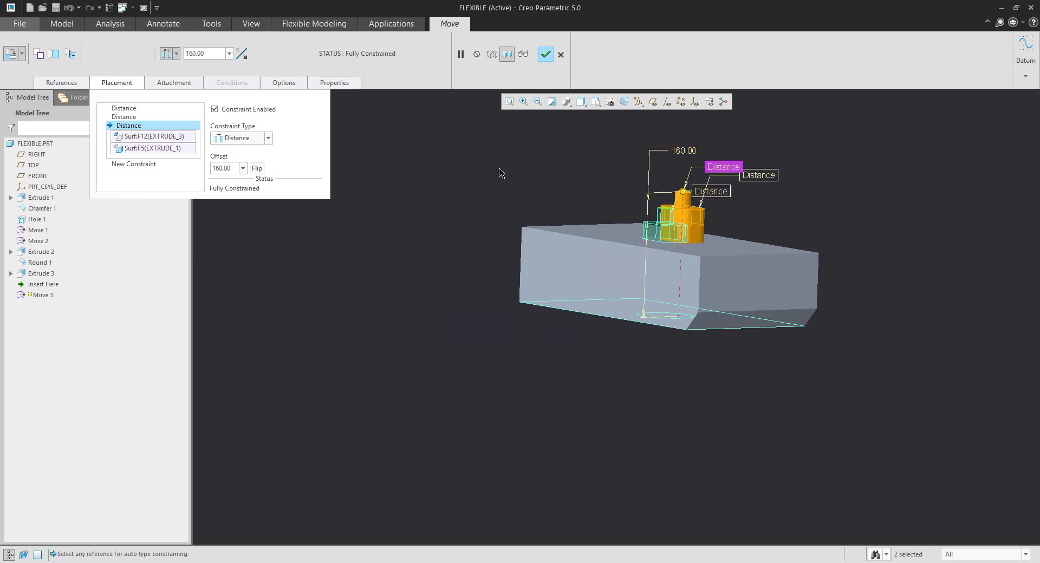
left_click(546, 54)
middle_click_drag(609, 181, 546, 268)
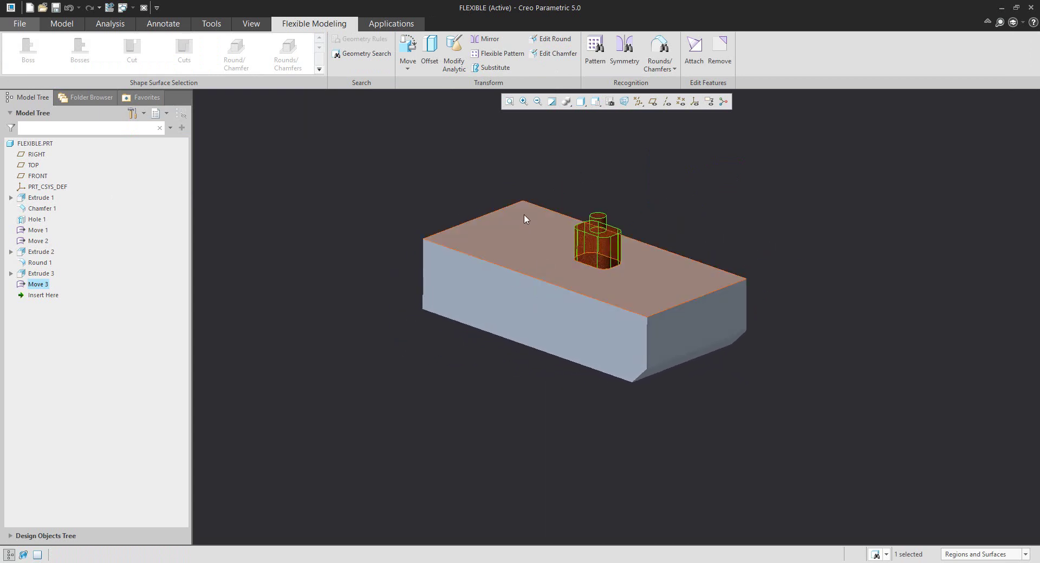
scroll(525, 217, "up", 2)
scroll(525, 218, "up", 1)
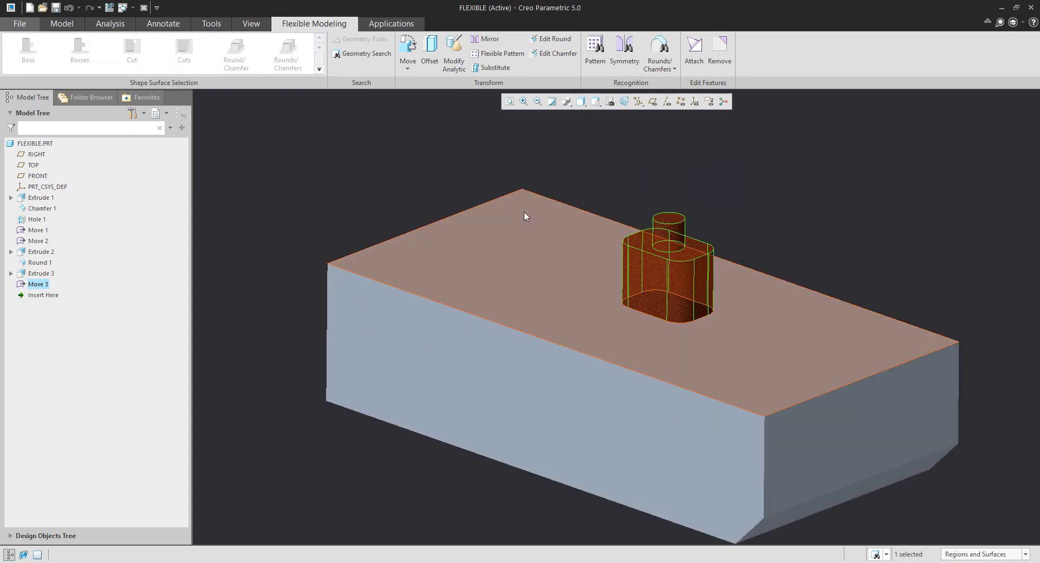